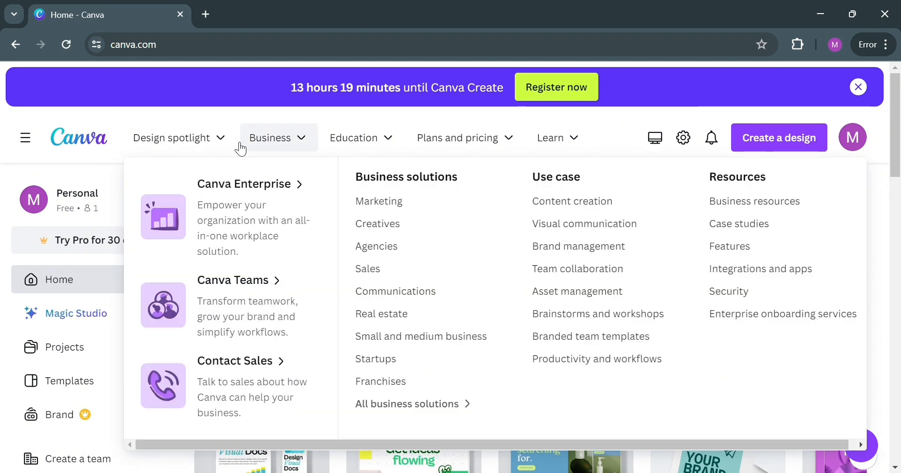
Step: Search the Canva home page for "travel brochure" templates
{"action": "mouse_move", "coordinate": [269, 151]}
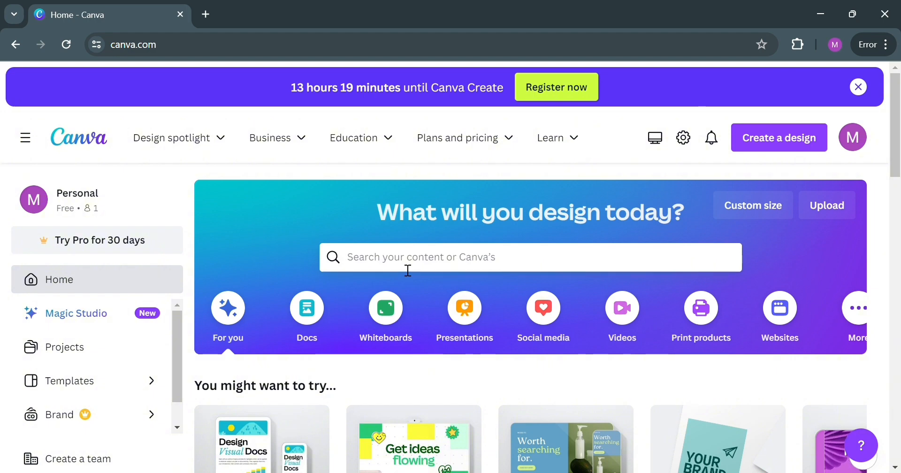
{"action": "type", "text": "travel"}
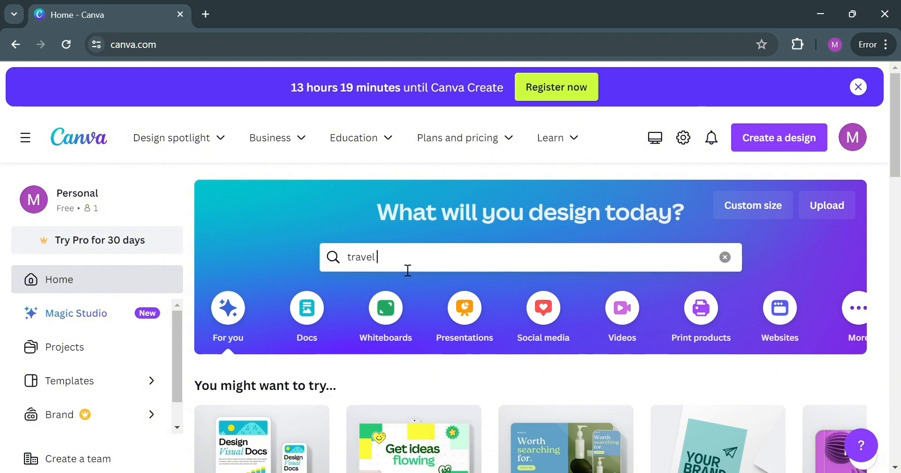
{"action": "type", "text": " brochure"}
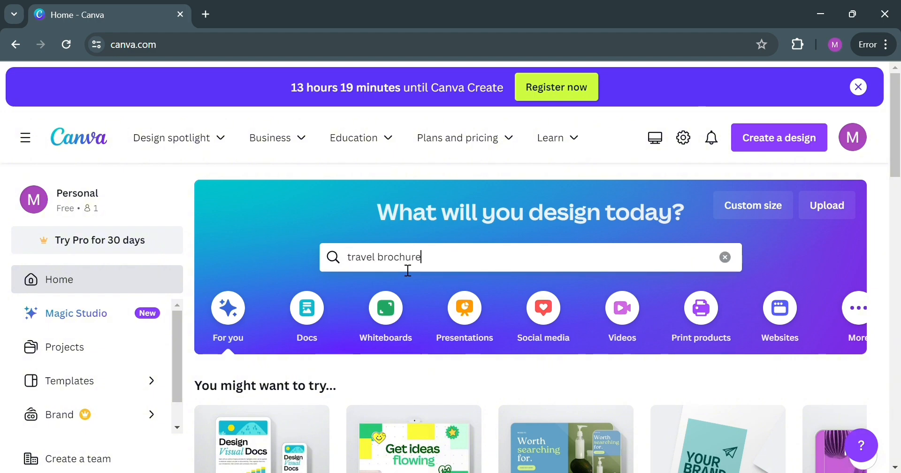
{"action": "key", "text": "Return"}
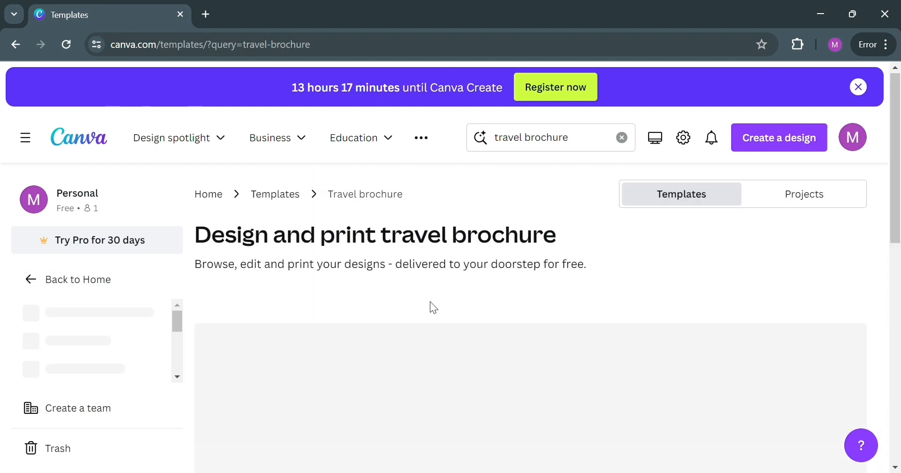
Step: Filter the travel brochure templates by price so that only Free ones are listed
{"action": "scroll", "coordinate": [463, 323], "scroll_direction": "down", "scroll_amount": 3}
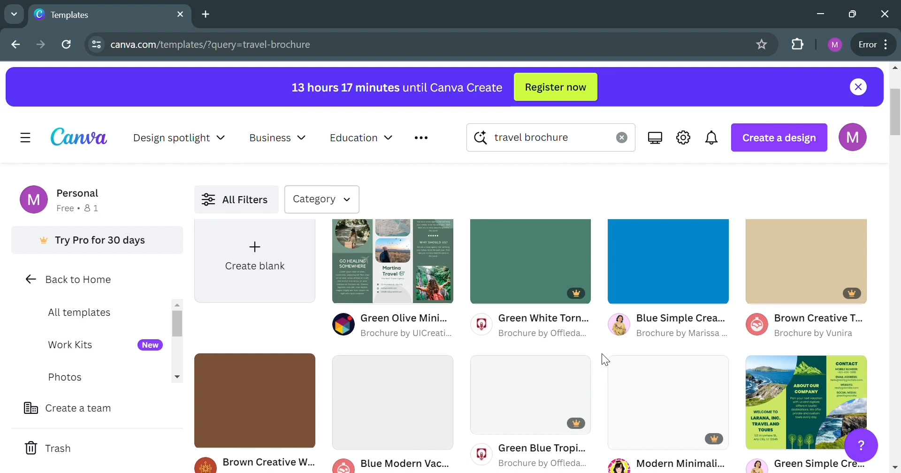
{"action": "mouse_move", "coordinate": [422, 389]}
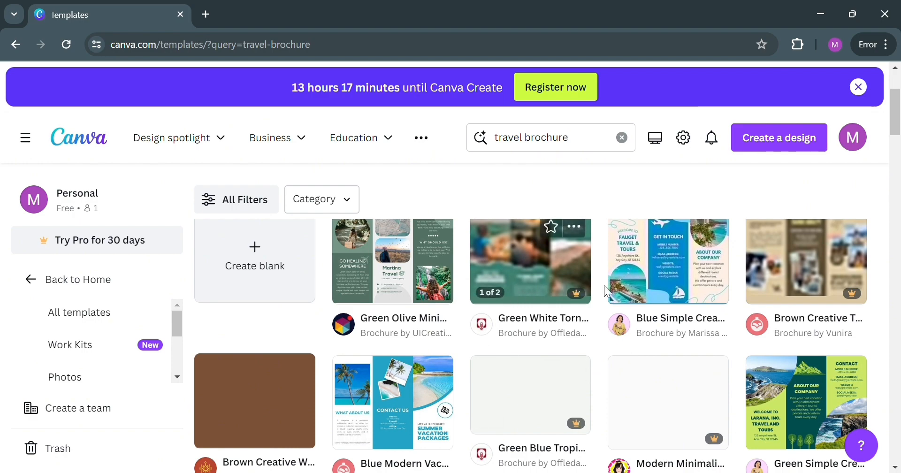
{"action": "scroll", "coordinate": [614, 340], "scroll_direction": "down", "scroll_amount": 5}
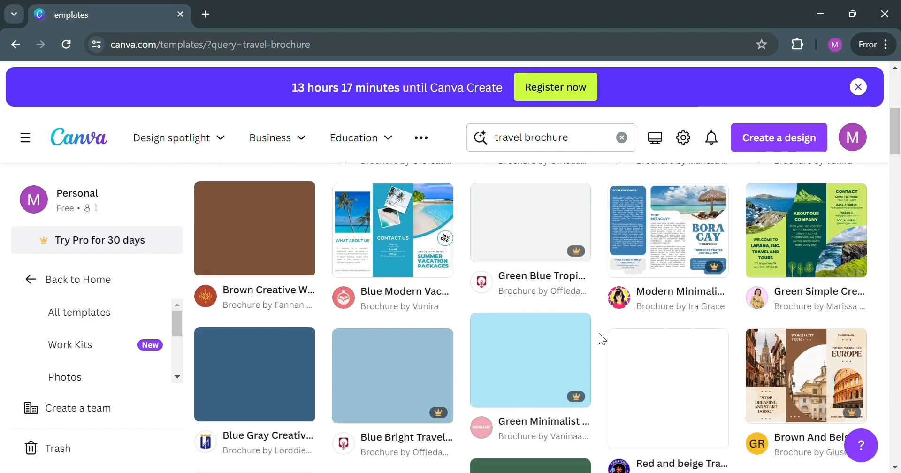
{"action": "scroll", "coordinate": [599, 334], "scroll_direction": "up", "scroll_amount": 10}
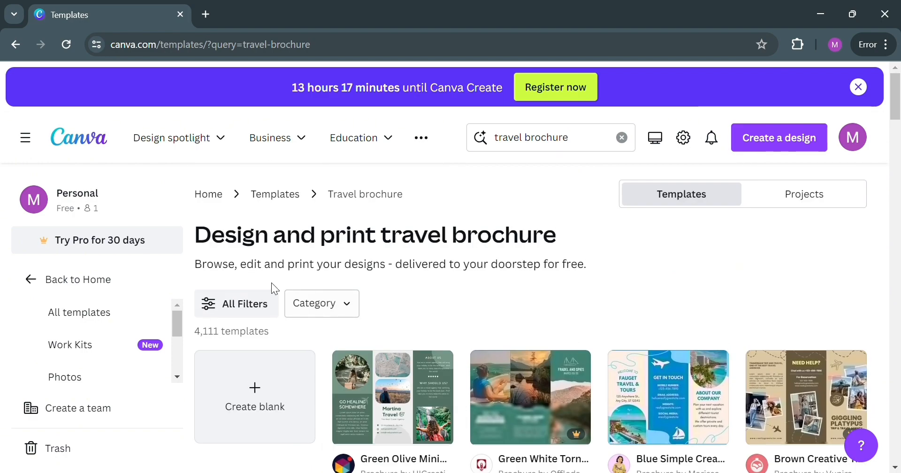
{"action": "left_click", "coordinate": [247, 308]}
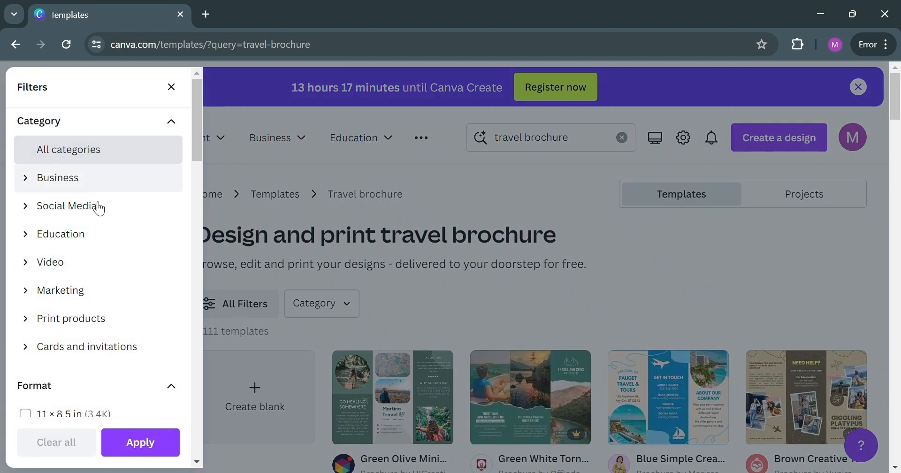
{"action": "scroll", "coordinate": [99, 208], "scroll_direction": "down", "scroll_amount": 5}
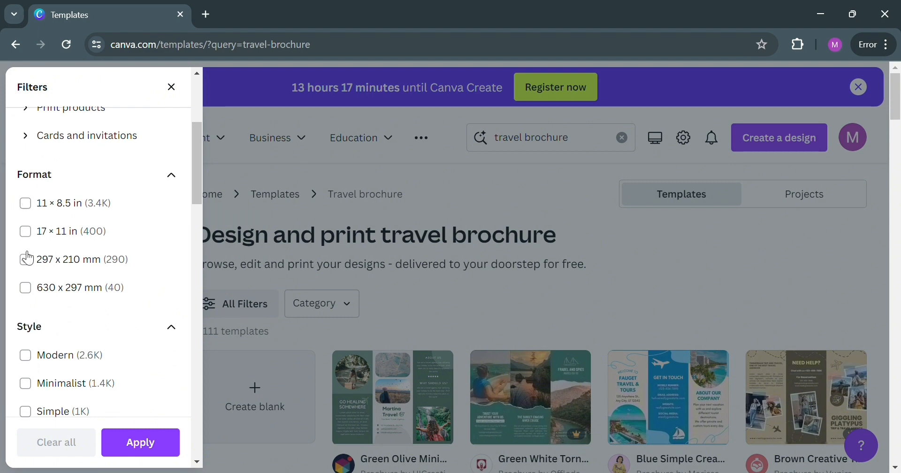
{"action": "scroll", "coordinate": [28, 259], "scroll_direction": "down", "scroll_amount": 3}
{"action": "scroll", "coordinate": [42, 253], "scroll_direction": "down", "scroll_amount": 10}
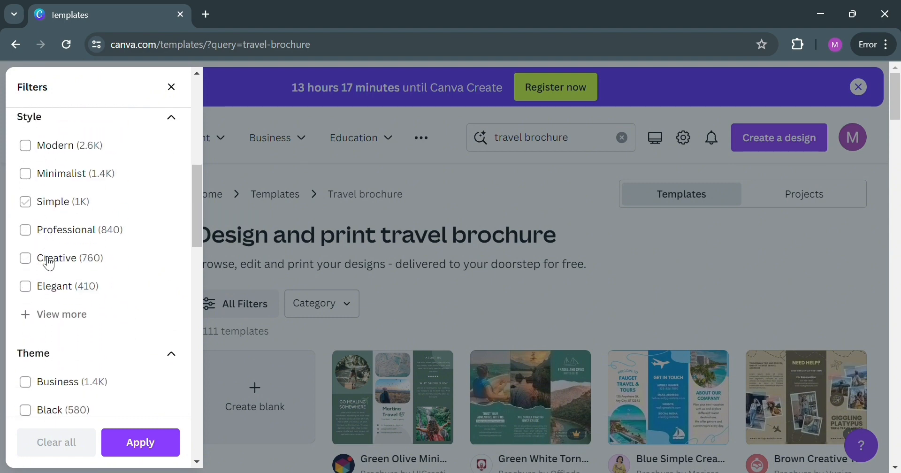
{"action": "scroll", "coordinate": [55, 197], "scroll_direction": "down", "scroll_amount": 6}
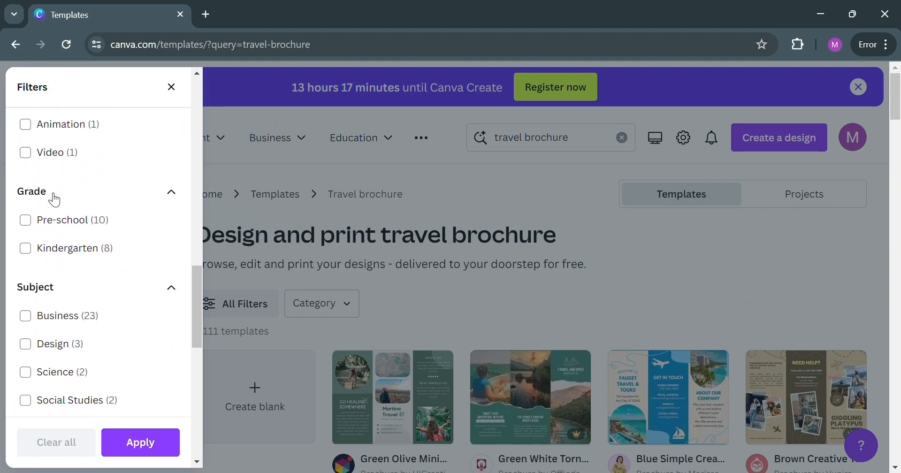
{"action": "scroll", "coordinate": [57, 235], "scroll_direction": "down", "scroll_amount": 6}
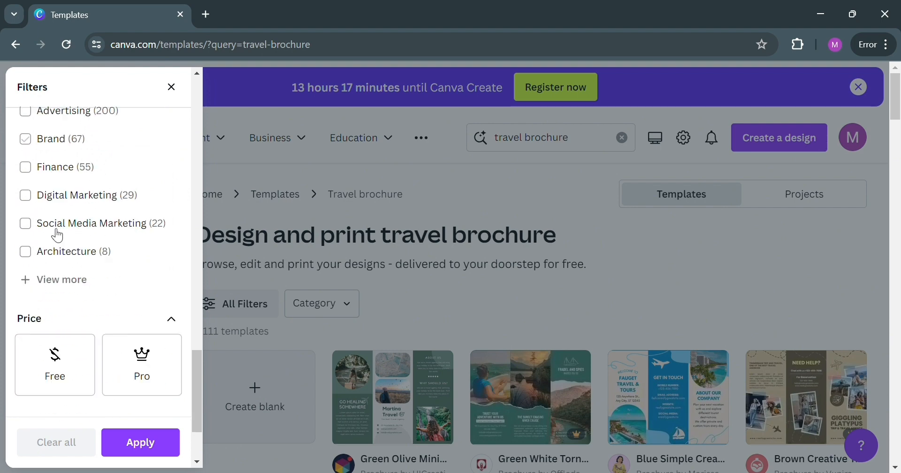
{"action": "left_click", "coordinate": [56, 257]}
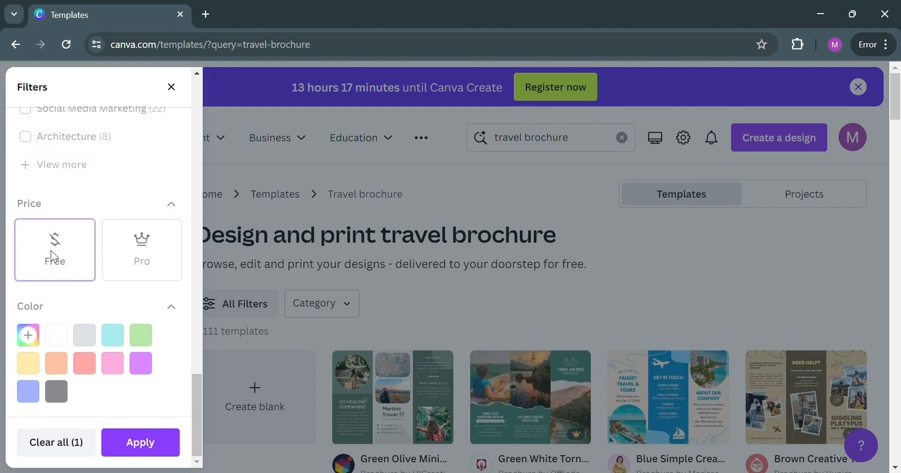
{"action": "left_click", "coordinate": [140, 445]}
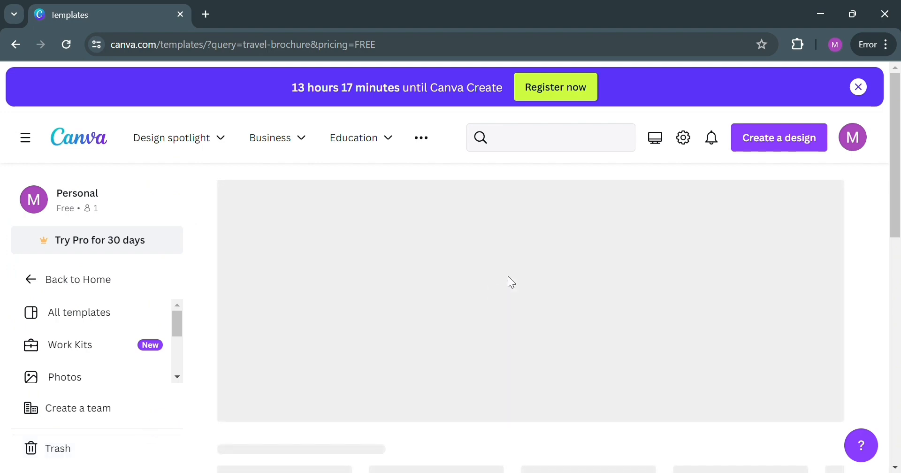
Step: Choose the Green Simple Creative Travel Trifold Brochure template and open it for customising
{"action": "scroll", "coordinate": [623, 258], "scroll_direction": "down", "scroll_amount": 1}
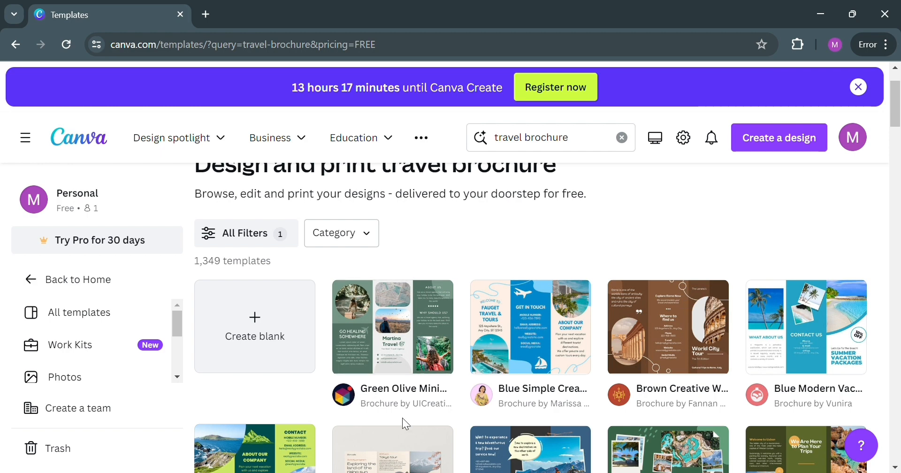
{"action": "scroll", "coordinate": [806, 347], "scroll_direction": "down", "scroll_amount": 1}
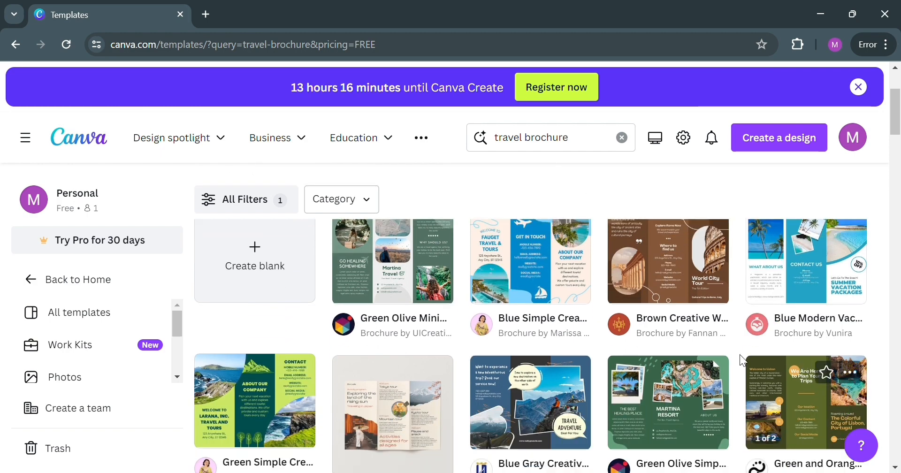
{"action": "left_click", "coordinate": [281, 409]}
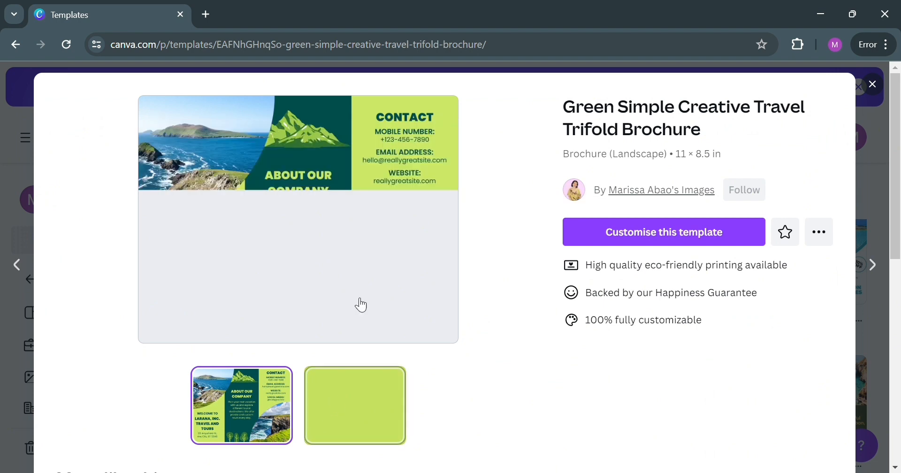
{"action": "left_click", "coordinate": [267, 399]}
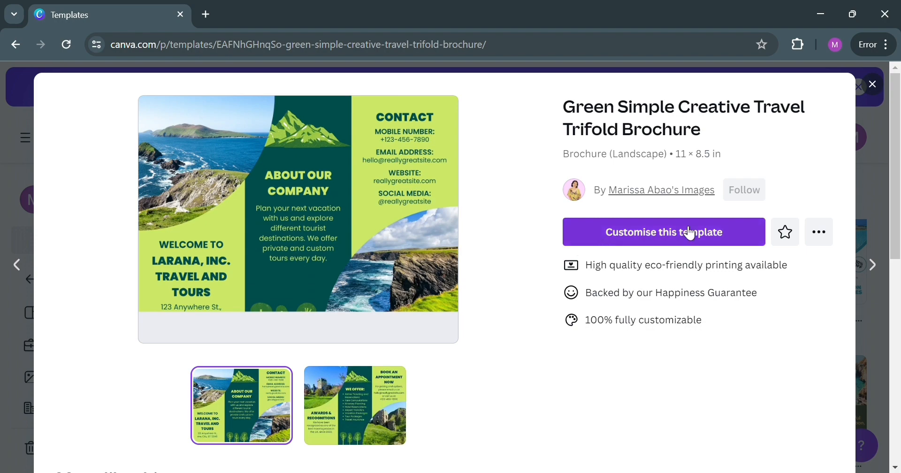
{"action": "scroll", "coordinate": [679, 319], "scroll_direction": "down", "scroll_amount": 4}
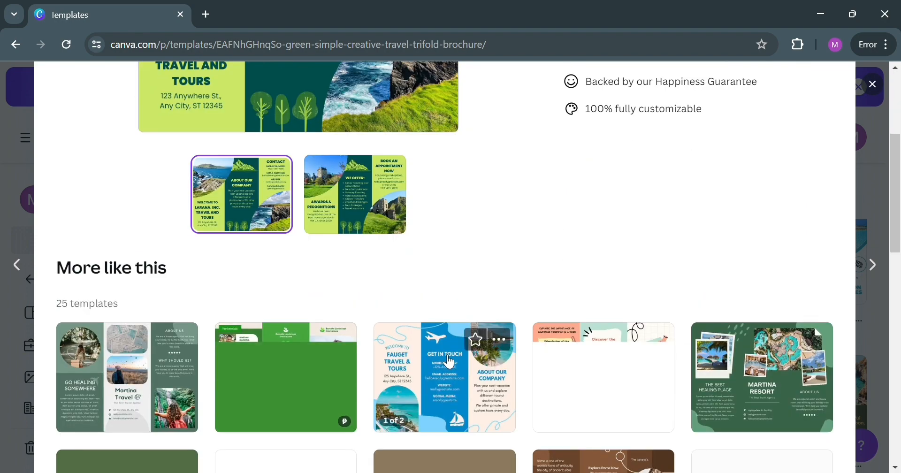
{"action": "scroll", "coordinate": [676, 320], "scroll_direction": "up", "scroll_amount": 5}
{"action": "scroll", "coordinate": [700, 195], "scroll_direction": "down", "scroll_amount": 1}
{"action": "scroll", "coordinate": [697, 270], "scroll_direction": "up", "scroll_amount": 1}
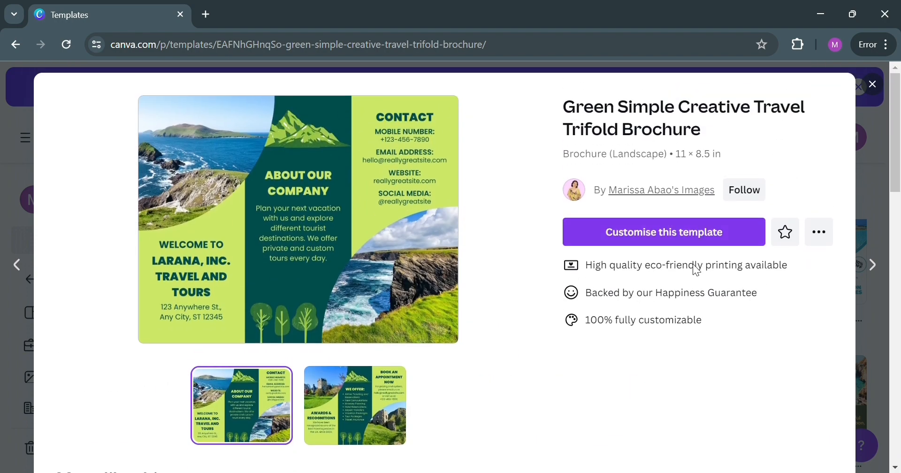
{"action": "left_click", "coordinate": [679, 237]}
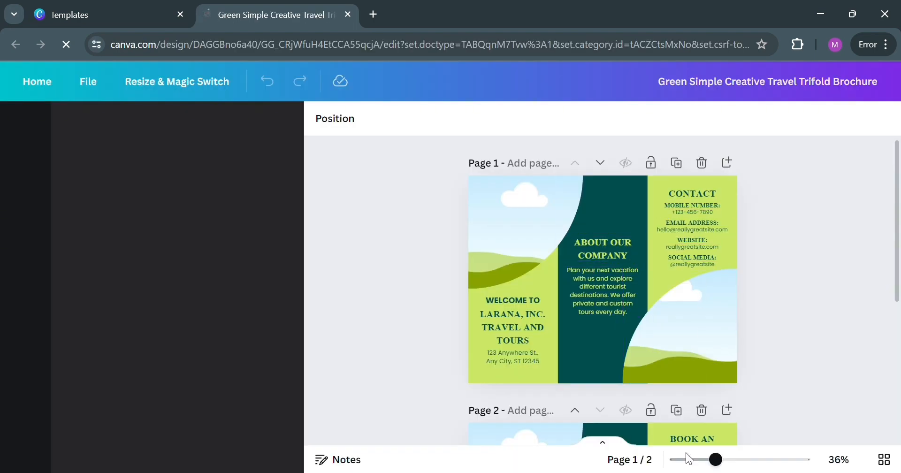
Step: Replace the "WELCOME TO" line on page 1 of the brochure with "YOU ARE NOW IN"
{"action": "left_click", "coordinate": [737, 461]}
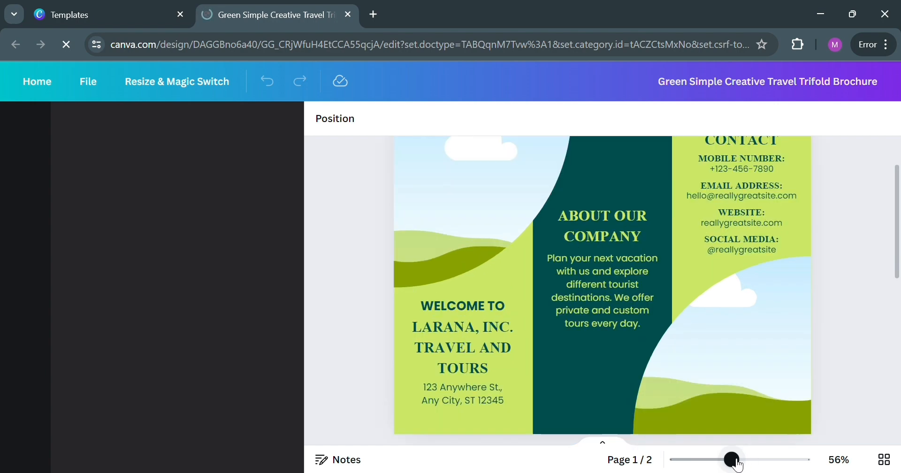
{"action": "mouse_move", "coordinate": [731, 465]}
{"action": "left_mouse_down"}
{"action": "mouse_move", "coordinate": [713, 461]}
{"action": "mouse_move", "coordinate": [738, 465]}
{"action": "left_mouse_up"}
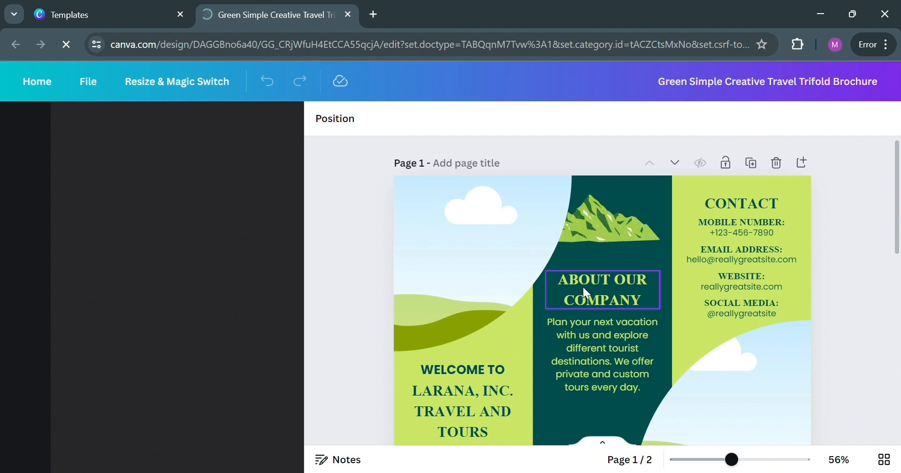
{"action": "scroll", "coordinate": [603, 297], "scroll_direction": "down", "scroll_amount": 2}
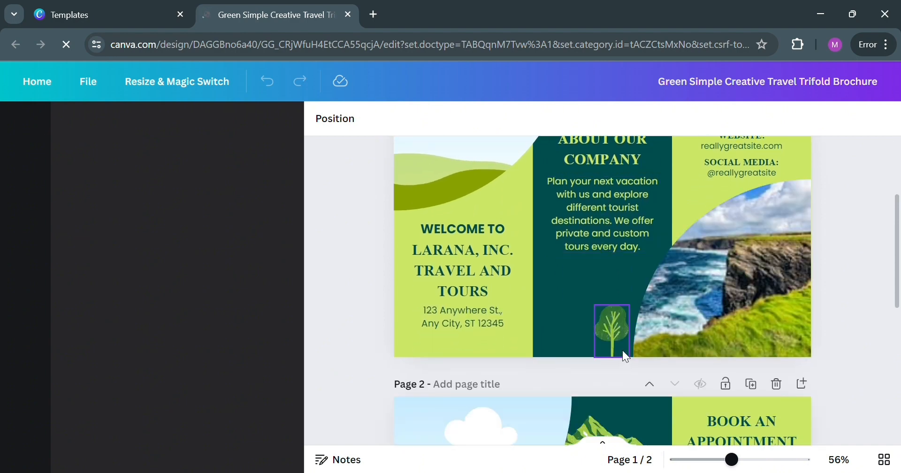
{"action": "scroll", "coordinate": [580, 298], "scroll_direction": "up", "scroll_amount": 3}
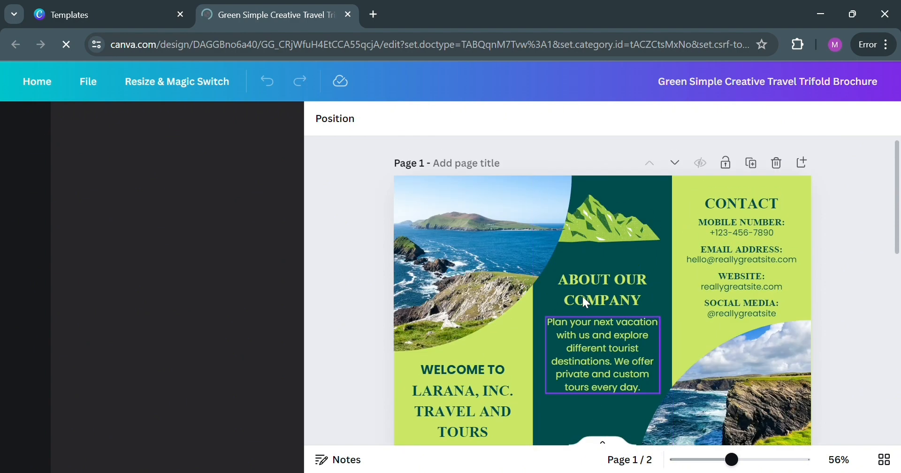
{"action": "scroll", "coordinate": [608, 311], "scroll_direction": "down", "scroll_amount": 3}
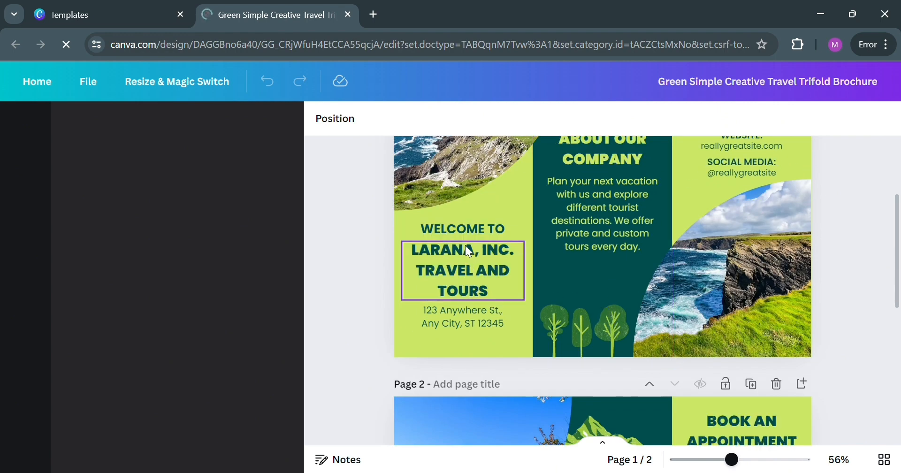
{"action": "double_click", "coordinate": [470, 225]}
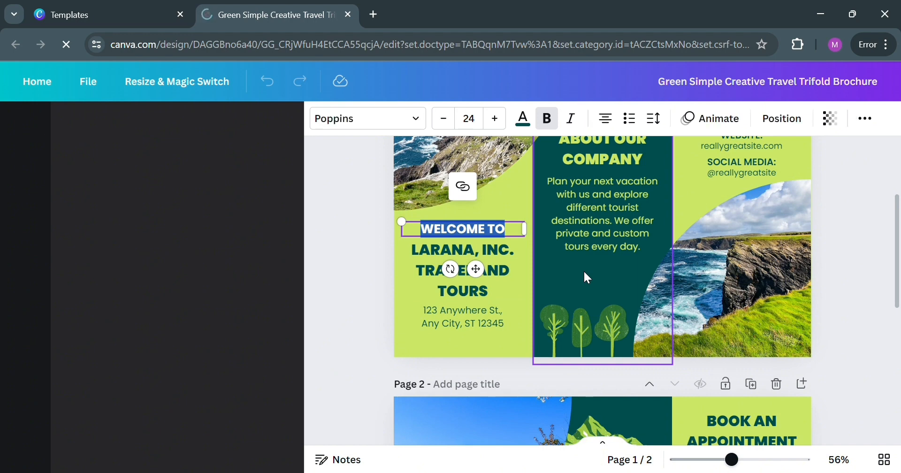
{"action": "type", "text": "YOU"}
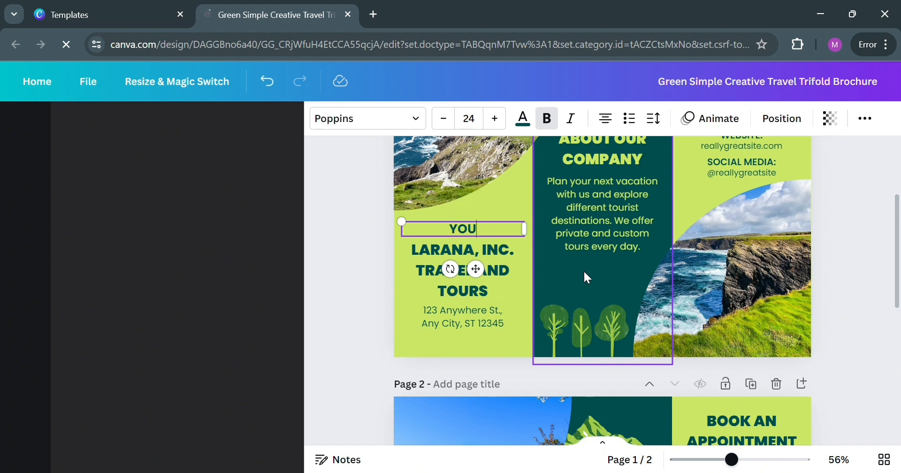
{"action": "type", "text": " ARE "}
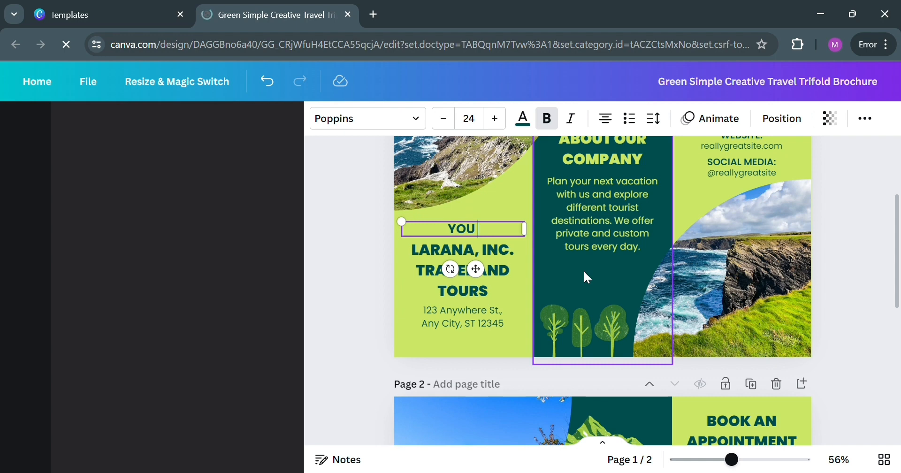
{"action": "type", "text": "NOW IN"}
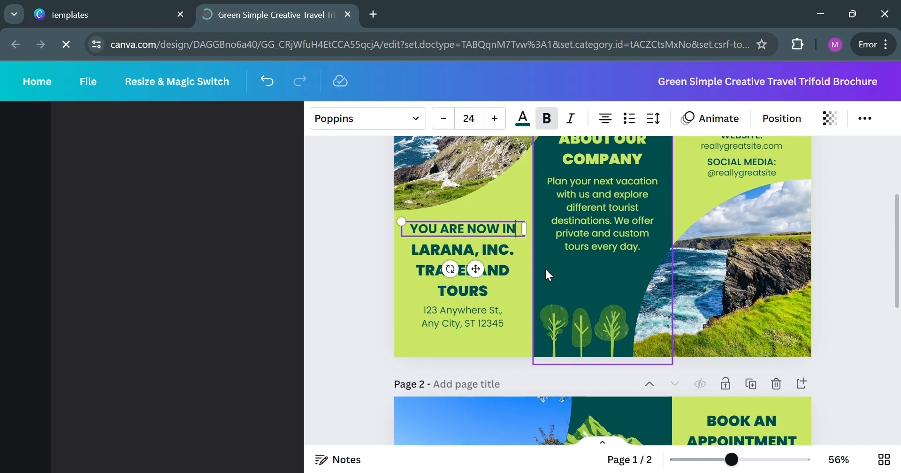
Step: Replace the company name heading below "YOU ARE NOW IN" on page 1 with "NEW ZEALAND"
{"action": "left_click", "coordinate": [431, 275]}
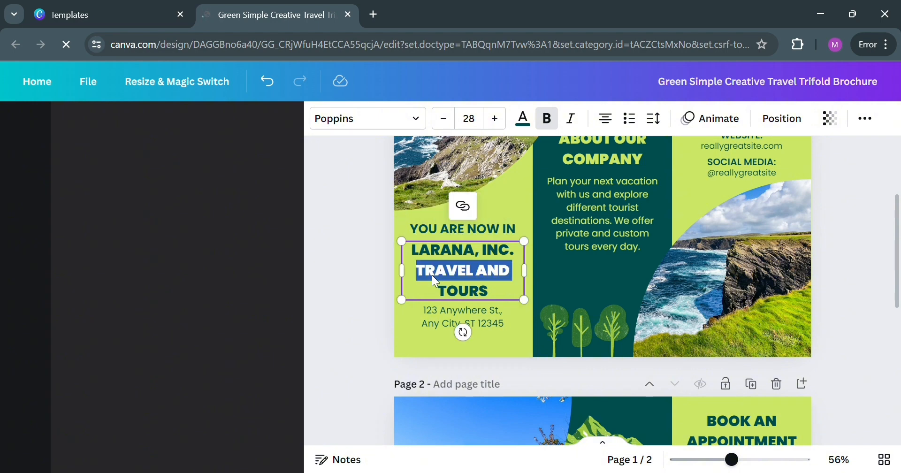
{"action": "triple_click", "coordinate": [425, 258]}
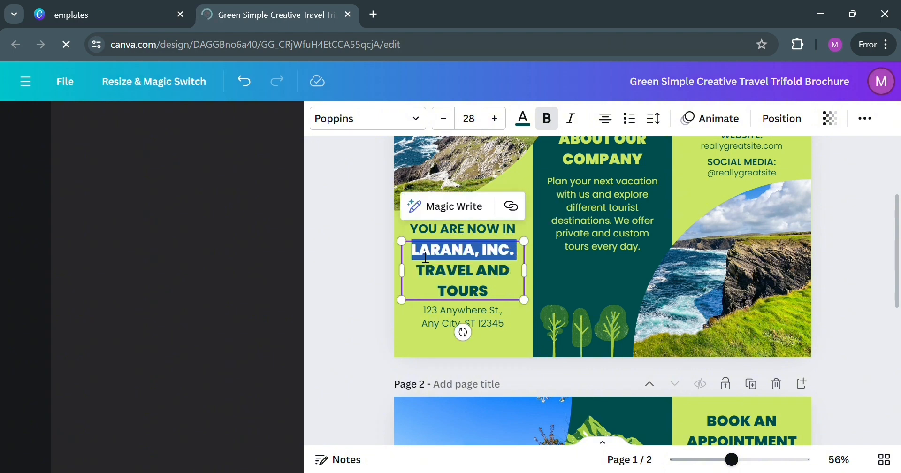
{"action": "left_click_drag", "start_coordinate": [490, 295], "coordinate": [413, 265]}
{"action": "type", "text": "NE"}
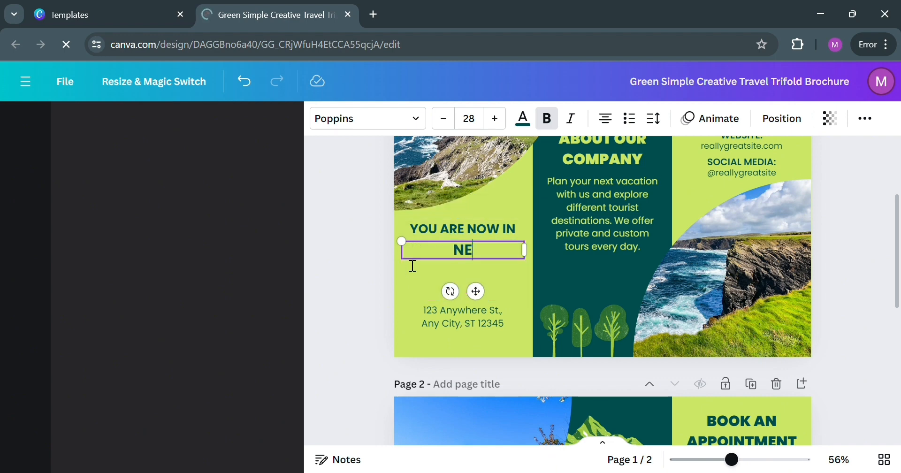
{"action": "type", "text": "W ZEALA"}
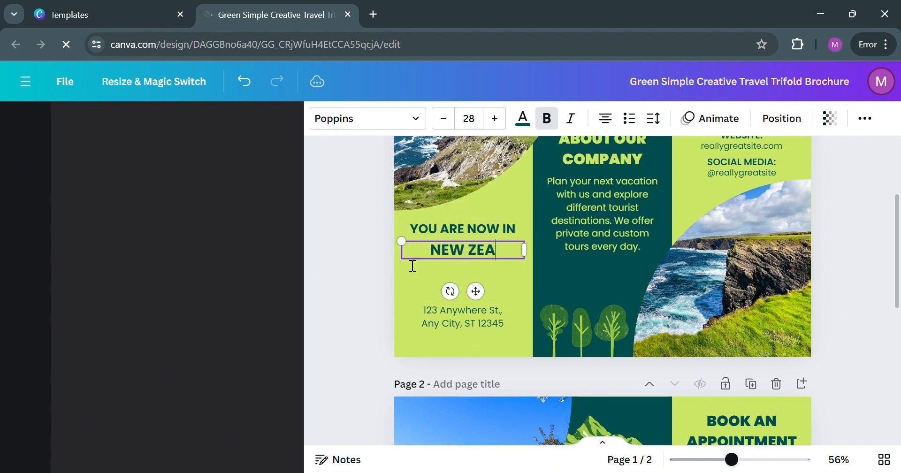
{"action": "key", "text": "BackSpace"}
{"action": "type", "text": "LAND"}
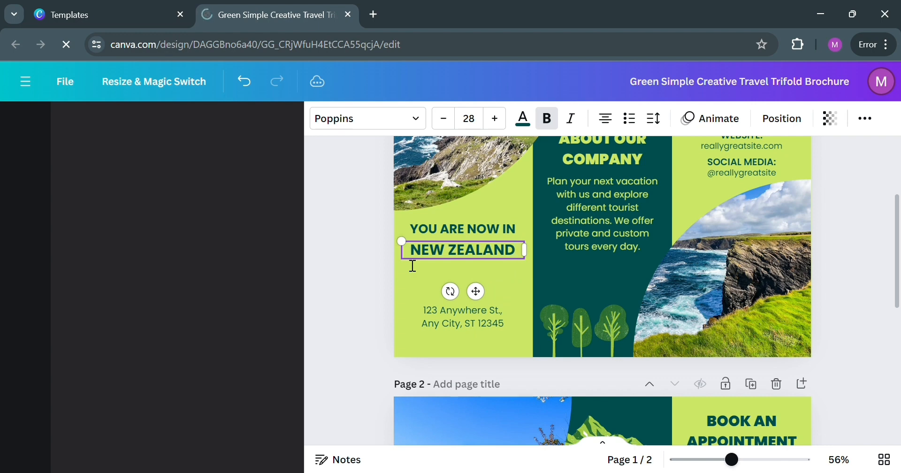
Step: Enlarge the "NEW ZEALAND" heading to font size 44
{"action": "left_click", "coordinate": [496, 119]}
{"action": "left_click", "coordinate": [498, 123]}
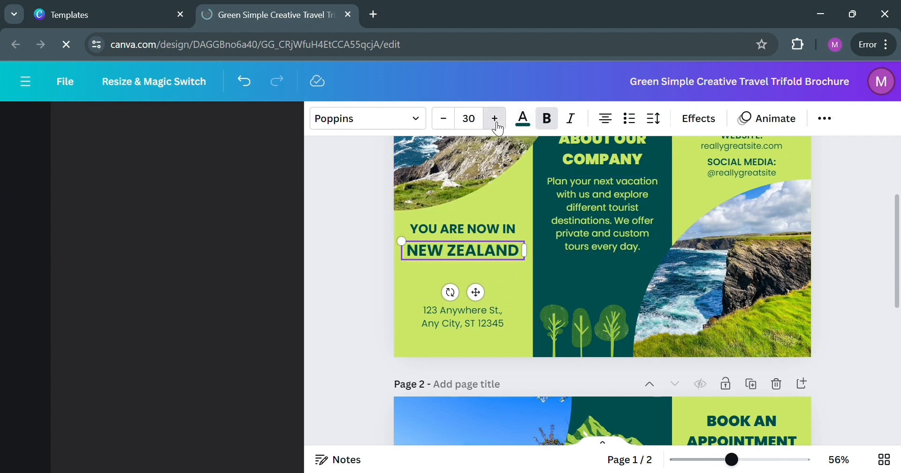
{"action": "left_click", "coordinate": [497, 124]}
{"action": "left_click", "coordinate": [496, 124]}
{"action": "left_click", "coordinate": [497, 124]}
{"action": "left_click", "coordinate": [497, 127]}
{"action": "left_click", "coordinate": [498, 127]}
{"action": "left_click", "coordinate": [498, 127]}
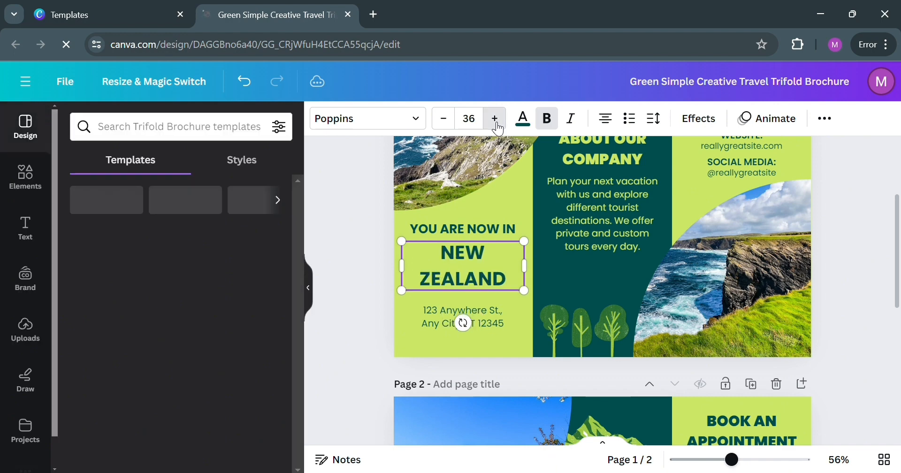
{"action": "left_click", "coordinate": [498, 127]}
{"action": "left_click", "coordinate": [498, 127]}
{"action": "left_click", "coordinate": [497, 127]}
{"action": "left_click", "coordinate": [498, 127]}
{"action": "left_click", "coordinate": [498, 127]}
{"action": "left_click", "coordinate": [496, 124]}
{"action": "left_click", "coordinate": [496, 125]}
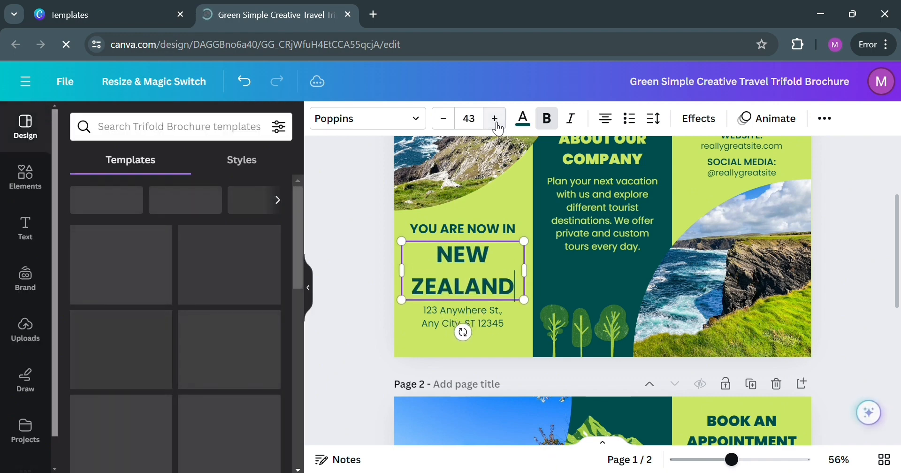
{"action": "left_click", "coordinate": [496, 124]}
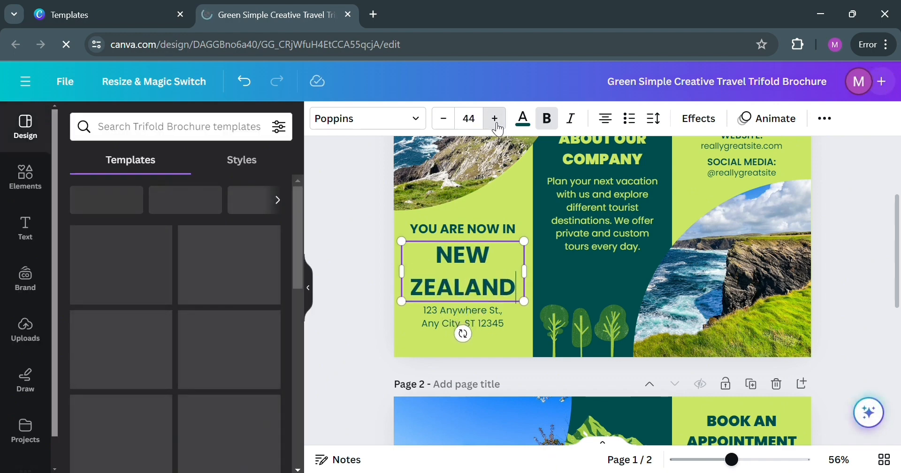
Step: Change the font of the "NEW ZEALAND" heading to Bobby Jones
{"action": "left_click", "coordinate": [423, 125]}
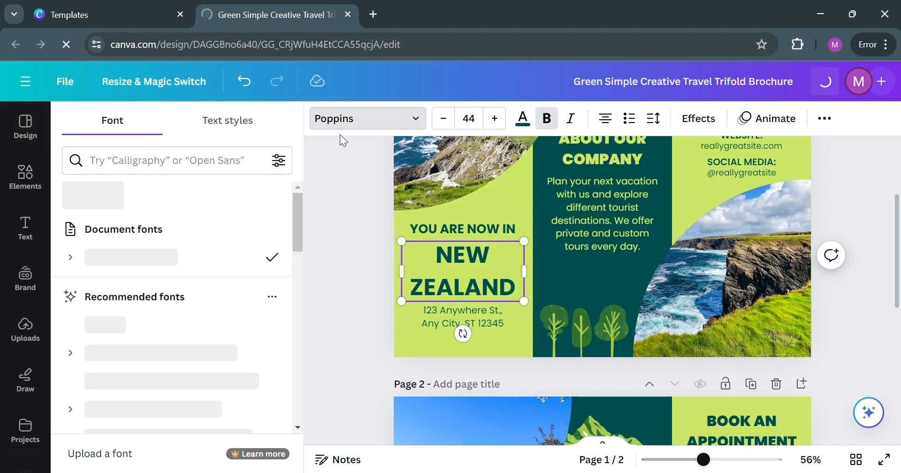
{"action": "scroll", "coordinate": [155, 291], "scroll_direction": "down", "scroll_amount": 1}
{"action": "mouse_move", "coordinate": [295, 215]}
{"action": "left_mouse_down"}
{"action": "mouse_move", "coordinate": [285, 285]}
{"action": "mouse_move", "coordinate": [297, 199]}
{"action": "left_mouse_up"}
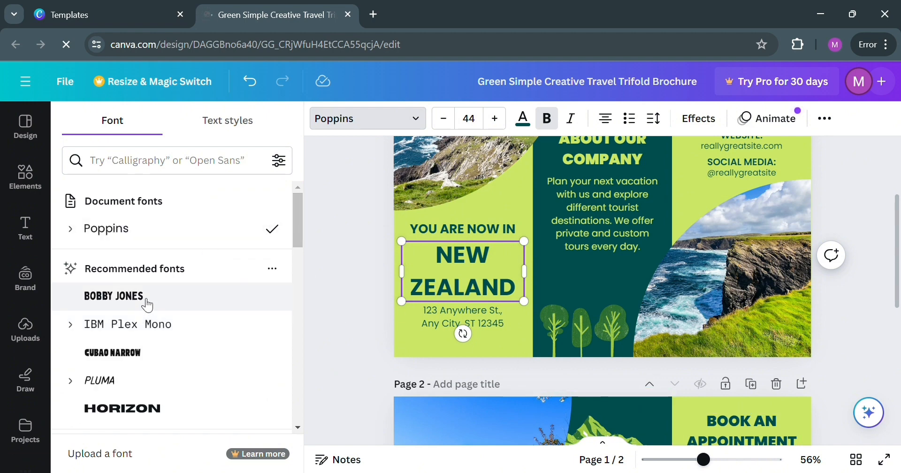
{"action": "left_click", "coordinate": [147, 304]}
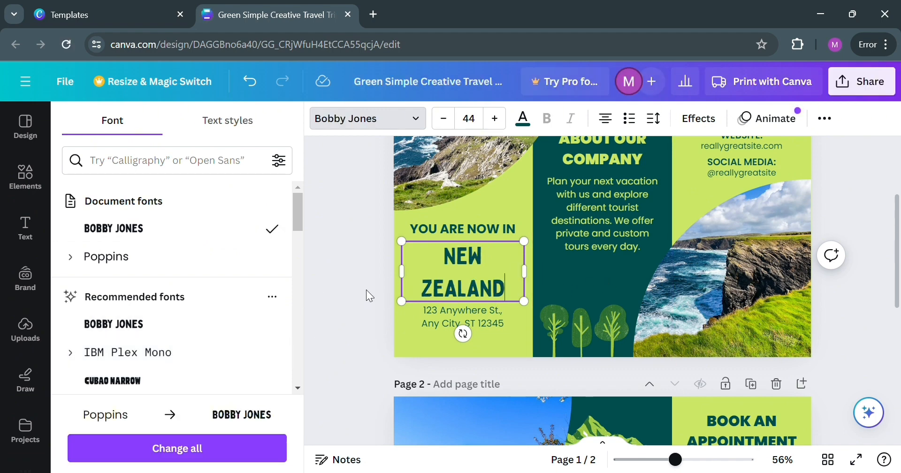
Step: Increase the font size of the "NEW ZEALAND" heading to 50
{"action": "left_click", "coordinate": [495, 118]}
{"action": "left_click", "coordinate": [495, 118]}
{"action": "left_click", "coordinate": [494, 118]}
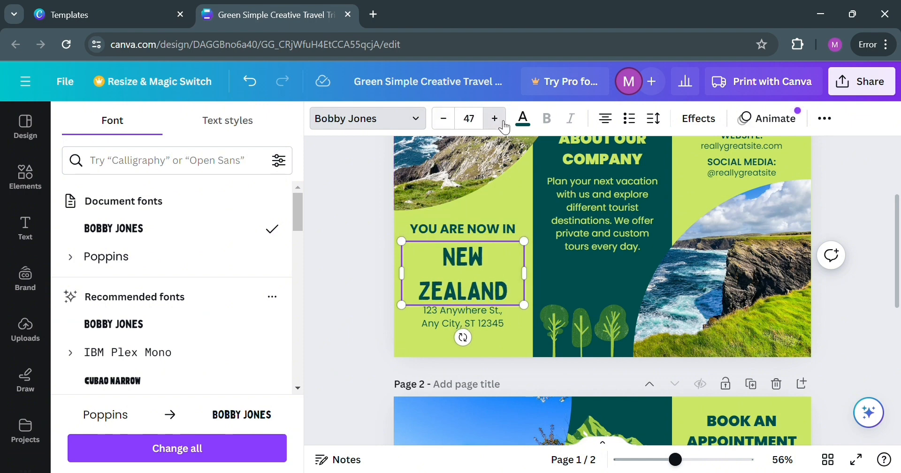
{"action": "left_click", "coordinate": [503, 123]}
{"action": "left_click", "coordinate": [502, 123]}
{"action": "left_click", "coordinate": [503, 123]}
{"action": "left_click", "coordinate": [514, 340]}
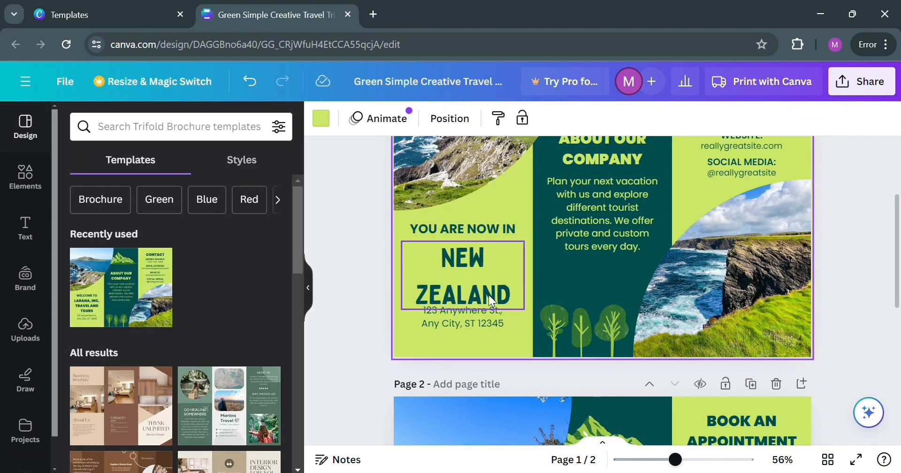
Step: Move the "NEW ZEALAND" heading slightly up to clear the address lines, and shift the "YOU ARE NOW IN" line up above it
{"action": "left_click_drag", "start_coordinate": [488, 291], "coordinate": [495, 295]}
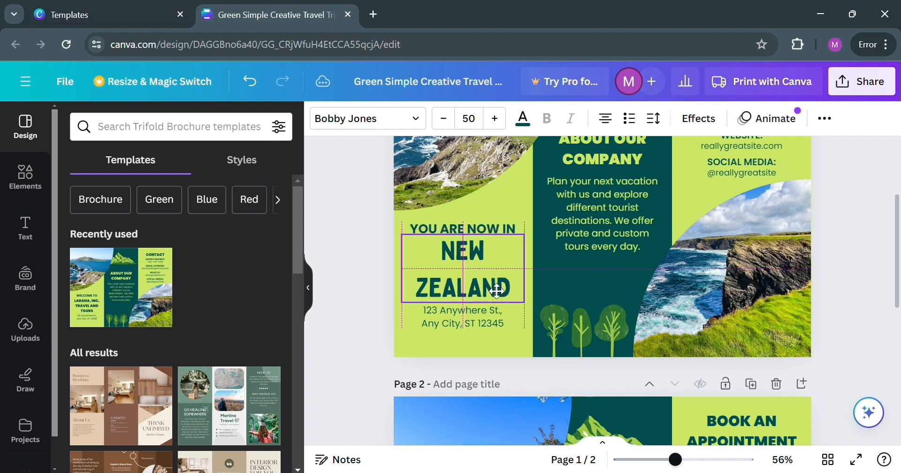
{"action": "left_click", "coordinate": [512, 228]}
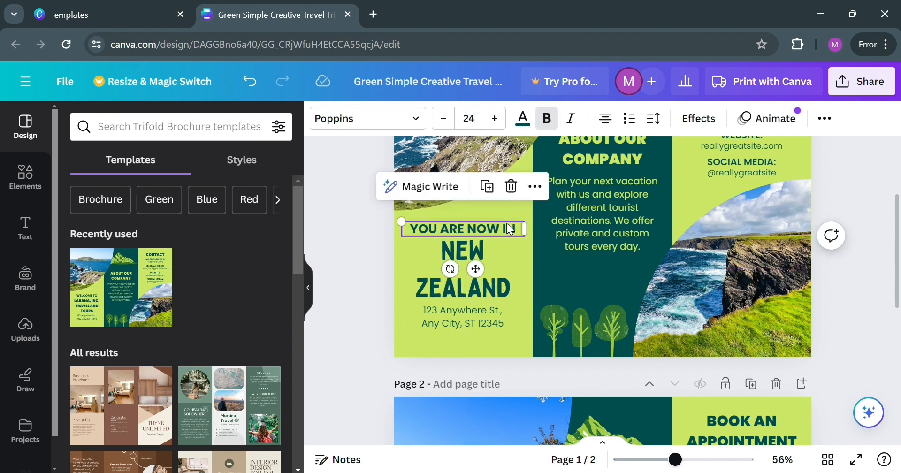
{"action": "left_click_drag", "start_coordinate": [512, 229], "coordinate": [510, 225]}
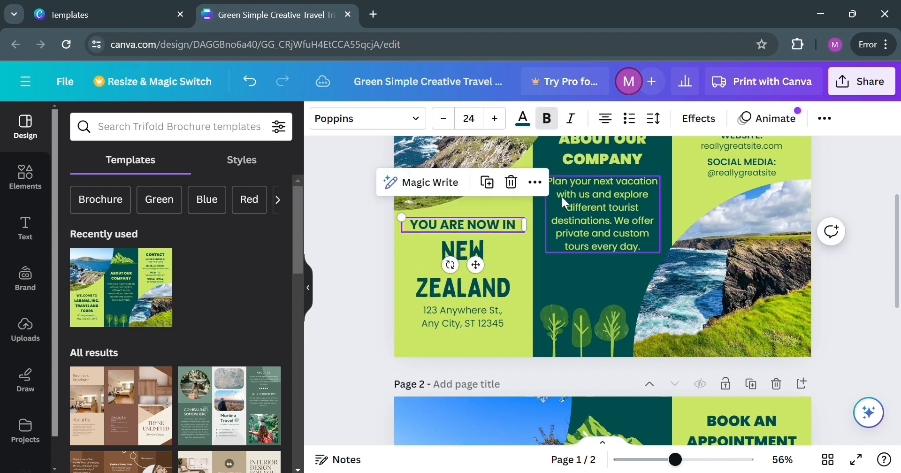
{"action": "left_click", "coordinate": [549, 277]}
{"action": "left_click", "coordinate": [506, 336]}
Step: Select the coastal photo on the front panel of page 1 and search the elements library for "new zealand"
{"action": "scroll", "coordinate": [502, 342], "scroll_direction": "up", "scroll_amount": 2}
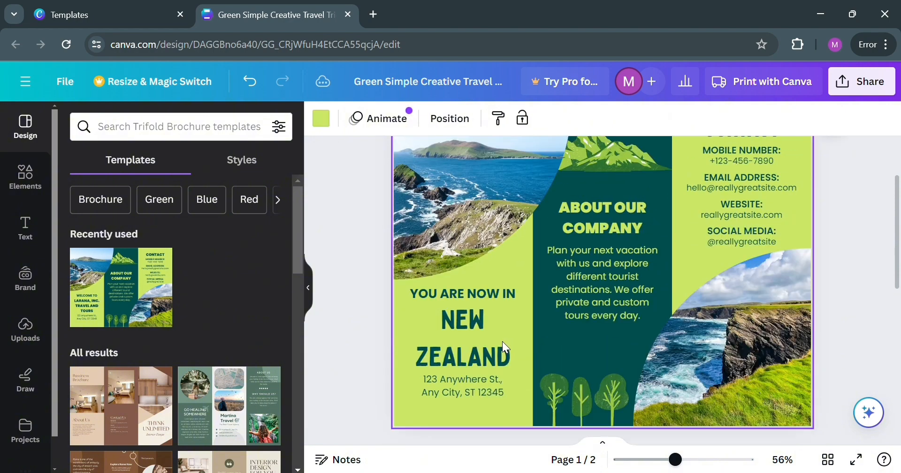
{"action": "scroll", "coordinate": [502, 342], "scroll_direction": "up", "scroll_amount": 2}
{"action": "left_click", "coordinate": [468, 274]}
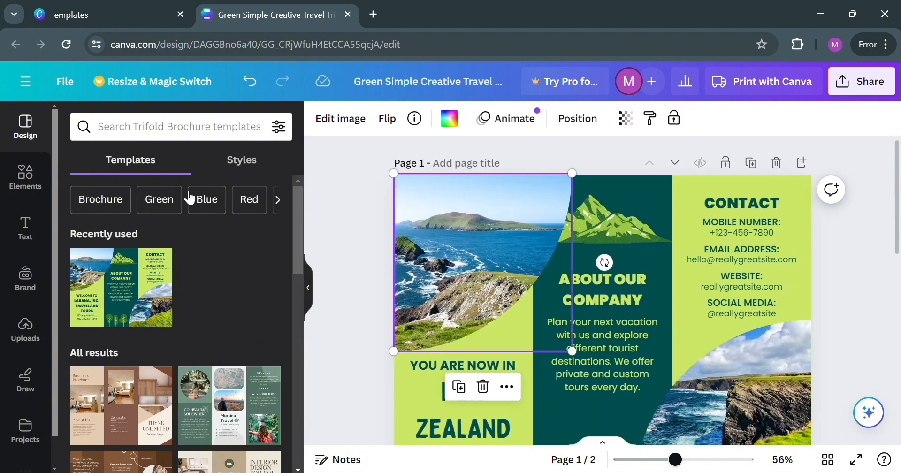
{"action": "left_click", "coordinate": [28, 174]}
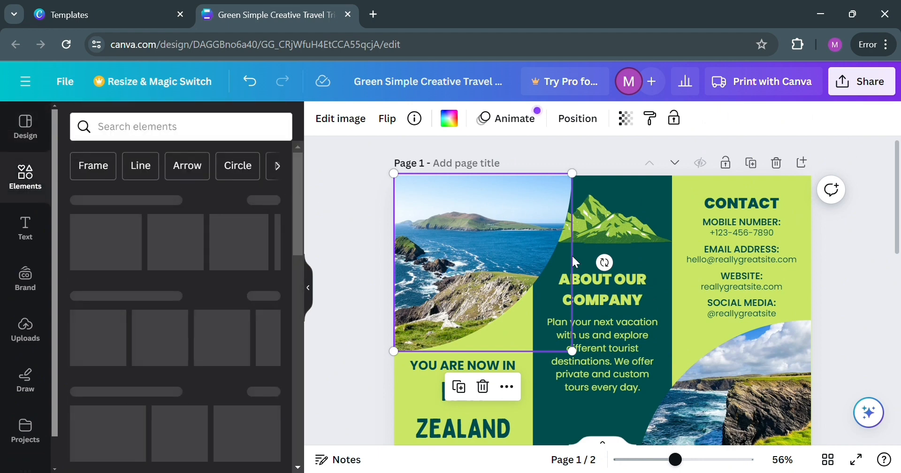
{"action": "scroll", "coordinate": [596, 282], "scroll_direction": "down", "scroll_amount": 2}
{"action": "scroll", "coordinate": [604, 283], "scroll_direction": "up", "scroll_amount": 2}
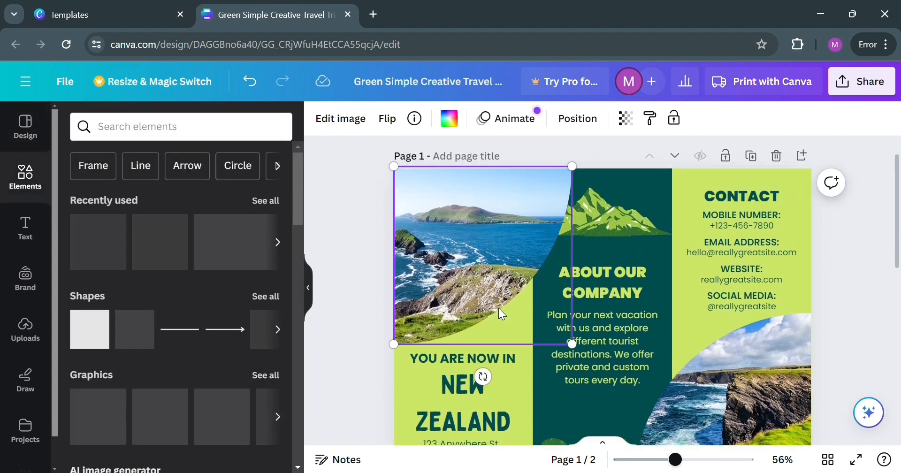
{"action": "left_click", "coordinate": [170, 126]}
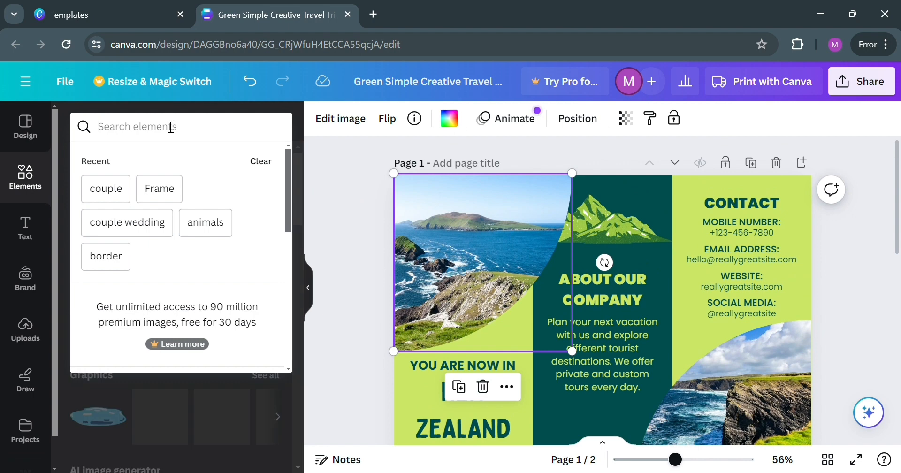
{"action": "type", "text": "new zealn"}
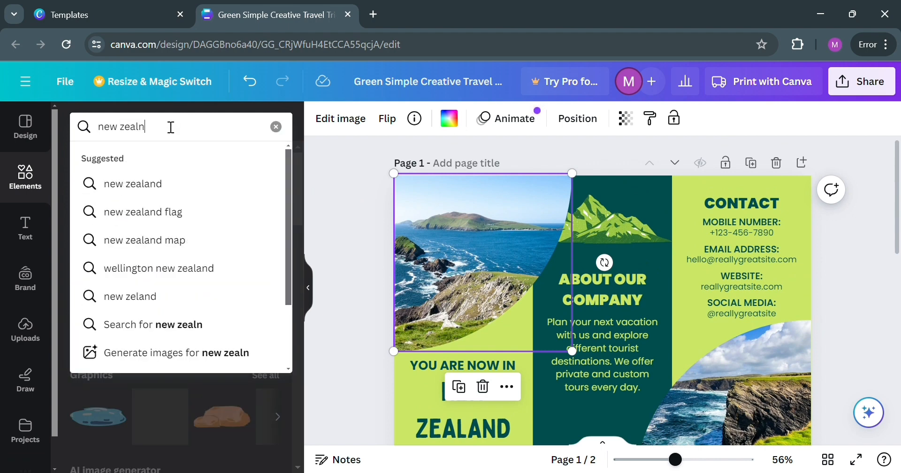
{"action": "key", "text": "BackSpace"}
{"action": "key", "text": "Return"}
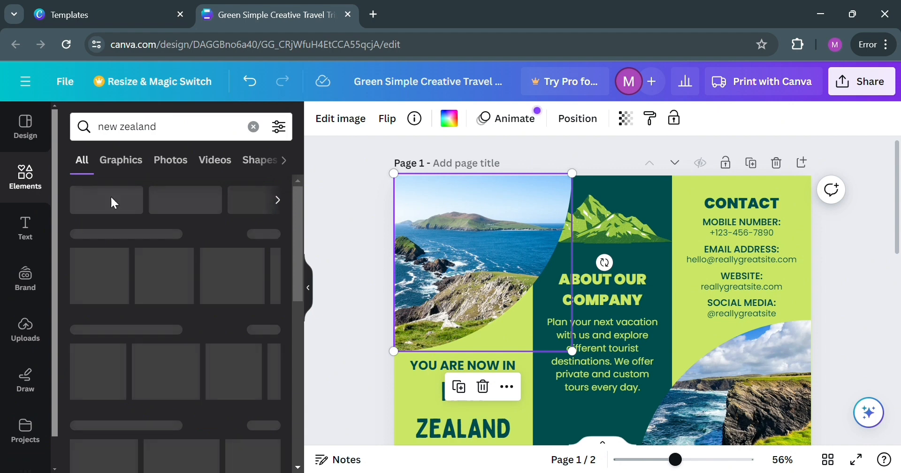
{"action": "left_click", "coordinate": [26, 329]}
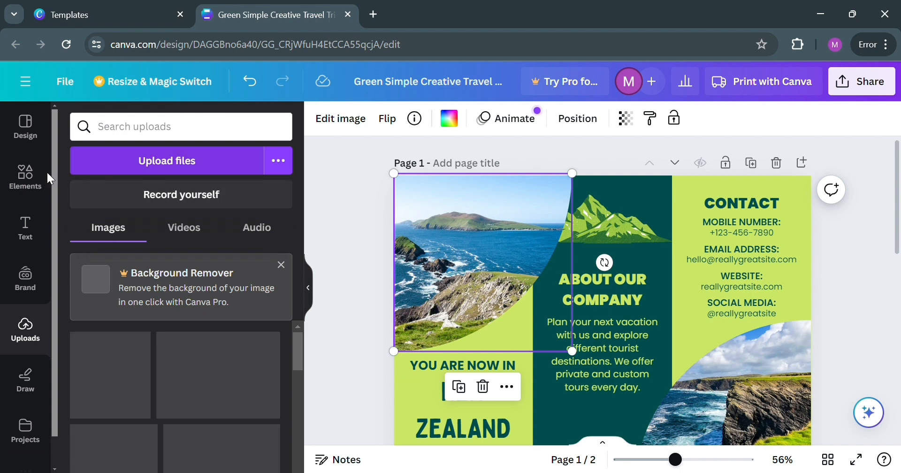
{"action": "left_click", "coordinate": [25, 177]}
{"action": "left_click", "coordinate": [433, 242]}
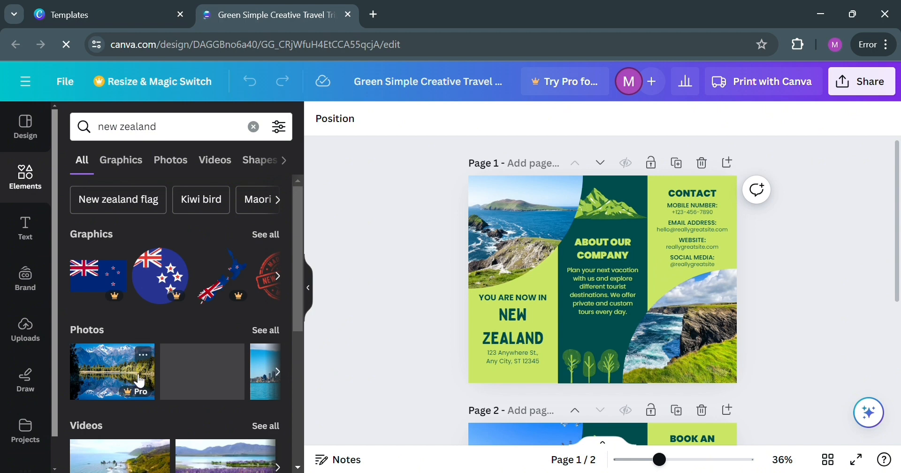
Step: Narrow the "new zealand" elements to photos and replace the front panel's coastal photo with the free green valley footpath photo
{"action": "scroll", "coordinate": [140, 381], "scroll_direction": "down", "scroll_amount": 5}
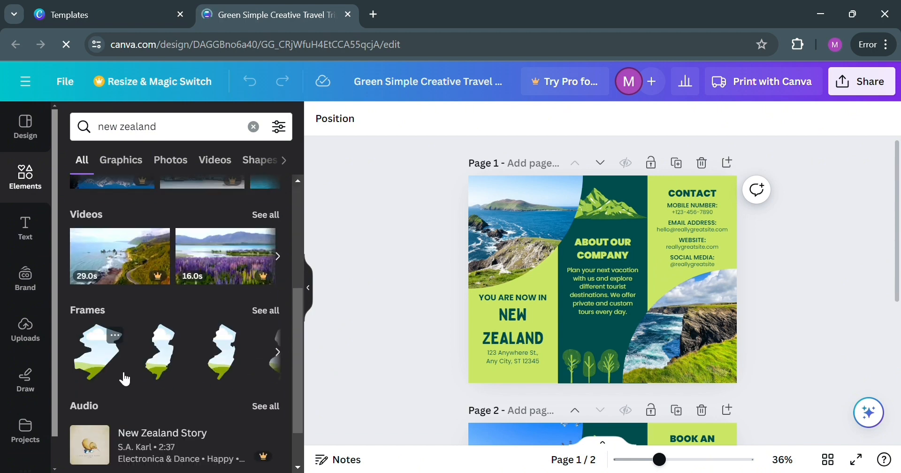
{"action": "scroll", "coordinate": [227, 348], "scroll_direction": "up", "scroll_amount": 5}
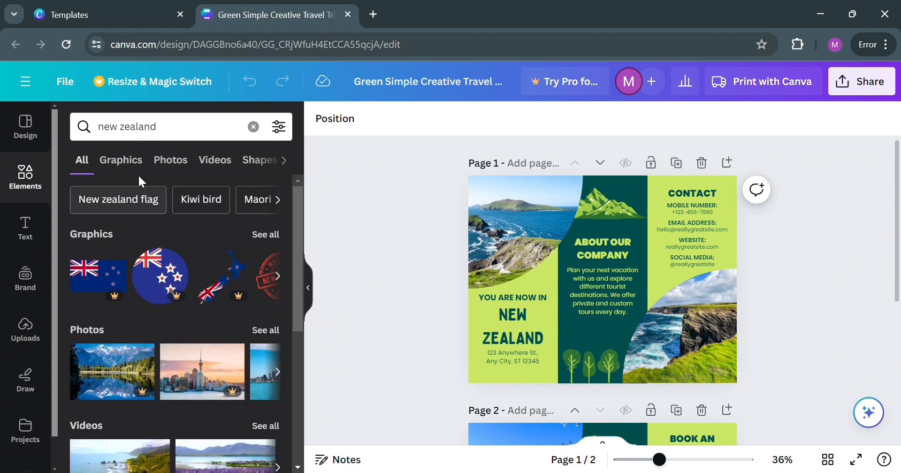
{"action": "left_click", "coordinate": [178, 162]}
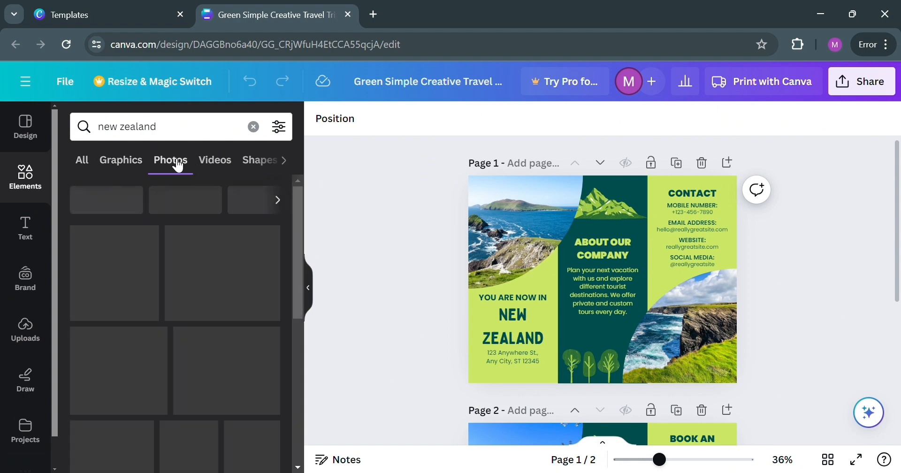
{"action": "scroll", "coordinate": [242, 289], "scroll_direction": "down", "scroll_amount": 2}
{"action": "scroll", "coordinate": [242, 289], "scroll_direction": "down", "scroll_amount": 1}
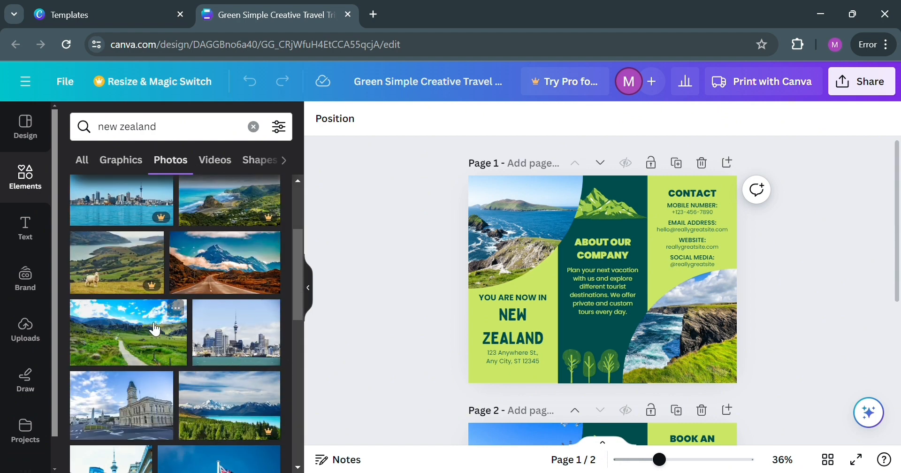
{"action": "left_click_drag", "start_coordinate": [130, 334], "coordinate": [533, 230]}
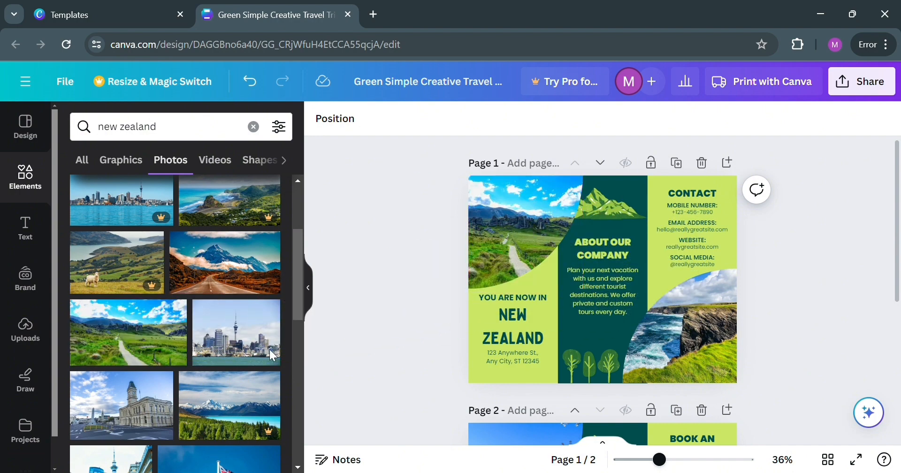
Step: Replace the coastal cliff photo below the contact details on page 1 with the free photo of the New Zealand flag on a pole
{"action": "scroll", "coordinate": [188, 357], "scroll_direction": "down", "scroll_amount": 5}
{"action": "scroll", "coordinate": [179, 319], "scroll_direction": "down", "scroll_amount": 7}
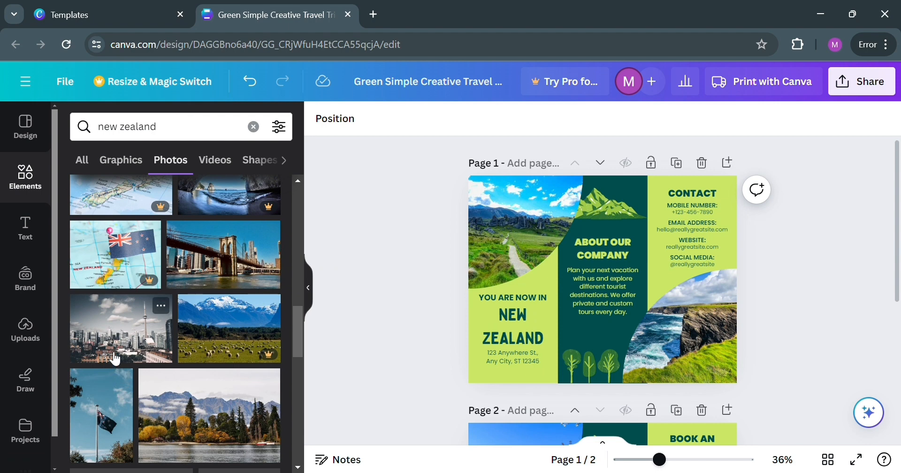
{"action": "mouse_move", "coordinate": [150, 343]}
{"action": "left_mouse_down"}
{"action": "mouse_move", "coordinate": [654, 337]}
{"action": "mouse_move", "coordinate": [528, 350]}
{"action": "mouse_move", "coordinate": [174, 353]}
{"action": "mouse_move", "coordinate": [136, 339]}
{"action": "left_mouse_up"}
{"action": "scroll", "coordinate": [157, 383], "scroll_direction": "down", "scroll_amount": 2}
{"action": "scroll", "coordinate": [157, 382], "scroll_direction": "down", "scroll_amount": 1}
{"action": "left_click_drag", "start_coordinate": [89, 281], "coordinate": [696, 353]}
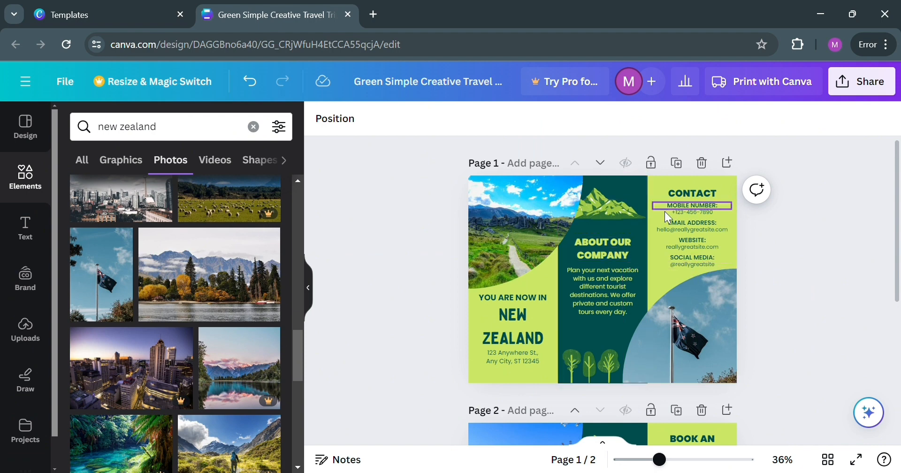
Step: Replace the address lines under the "NEW ZEALAND" heading on page 1 with "Location:"
{"action": "left_click", "coordinate": [602, 202]}
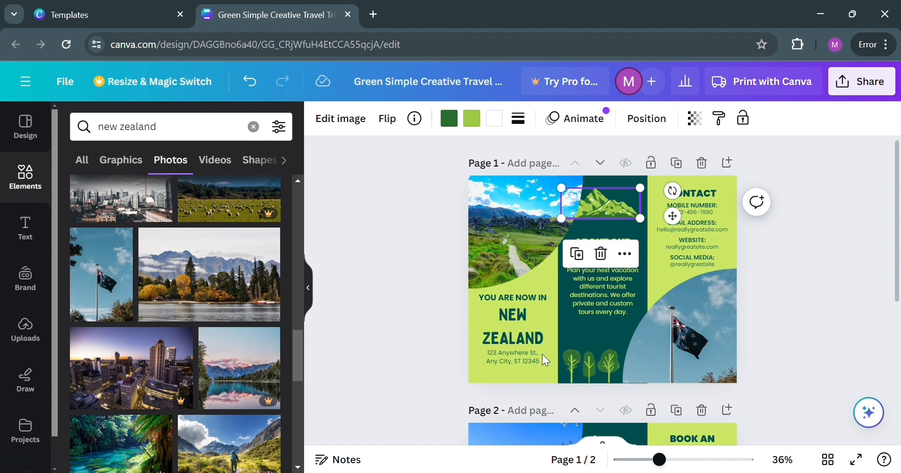
{"action": "left_click", "coordinate": [517, 361]}
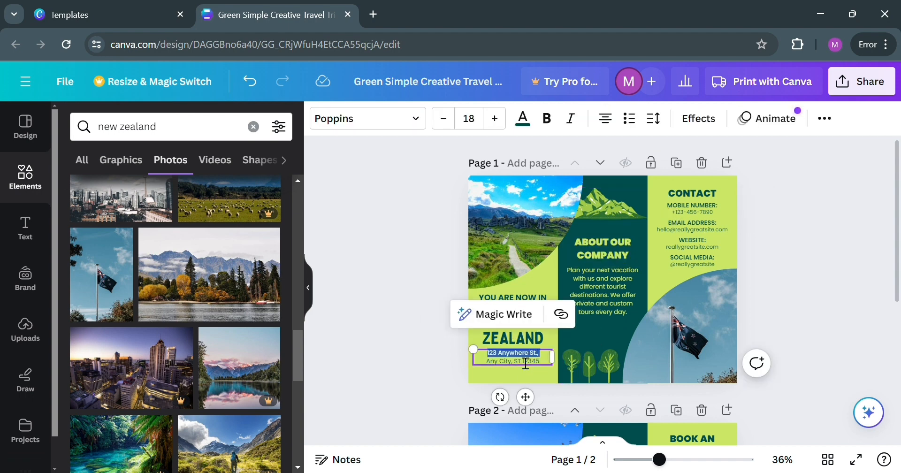
{"action": "triple_click", "coordinate": [529, 368]}
{"action": "left_click", "coordinate": [494, 359]}
{"action": "type", "text": "Locat"}
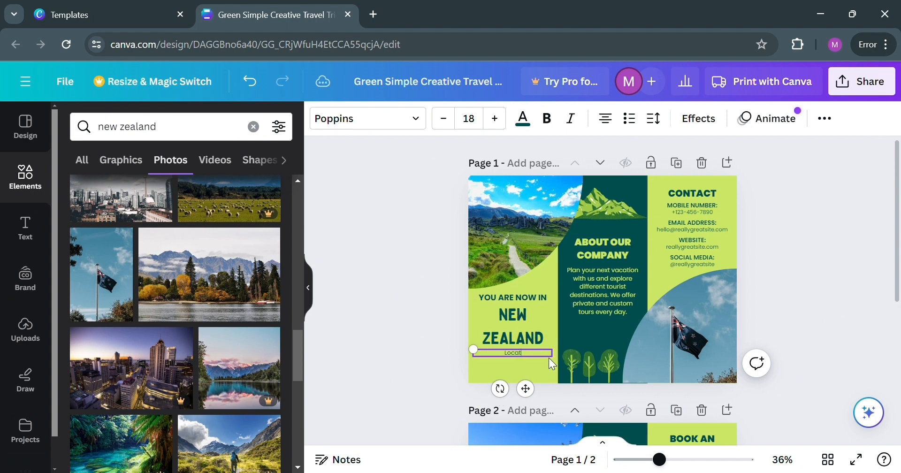
{"action": "type", "text": "ion:"}
{"action": "left_click", "coordinate": [698, 207]}
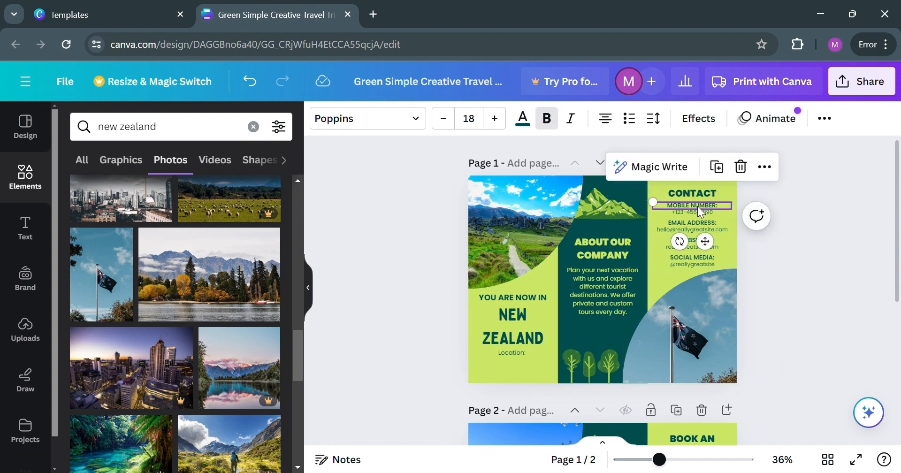
{"action": "left_click", "coordinate": [595, 243]}
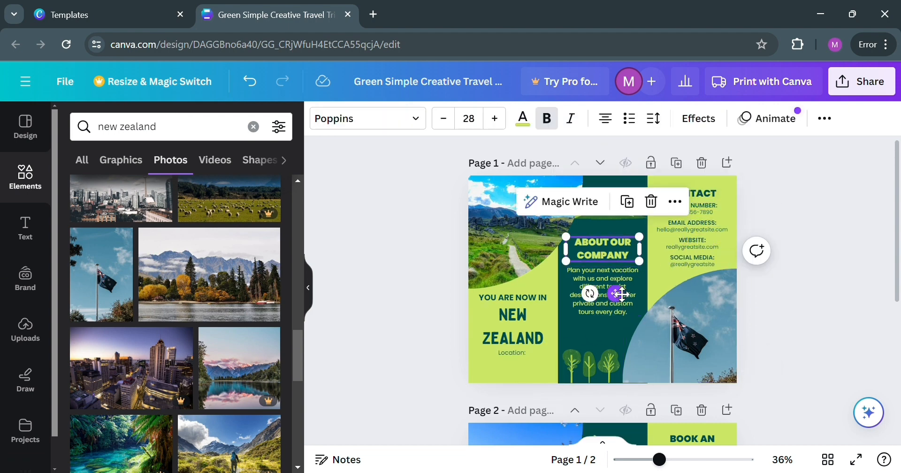
{"action": "left_click", "coordinate": [590, 275]}
{"action": "left_click", "coordinate": [590, 274]}
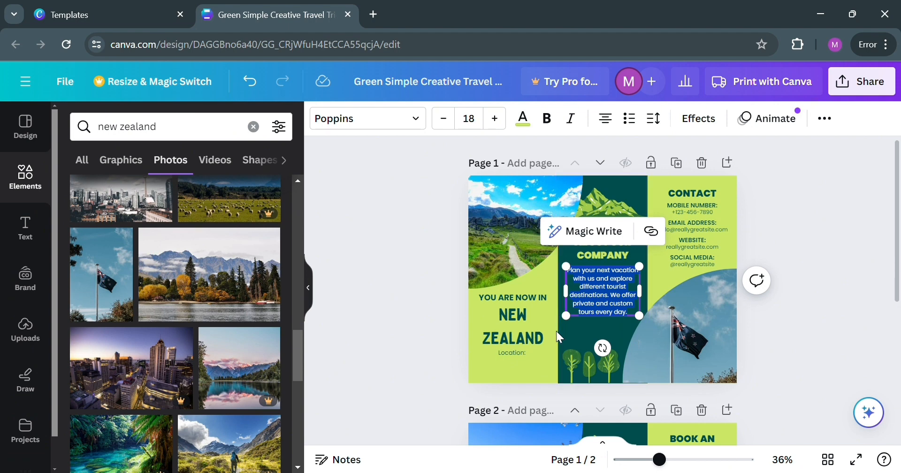
Step: Try the darker document greens as page 1's background, and settle on the medium green from the default solid colours
{"action": "left_click", "coordinate": [541, 370]}
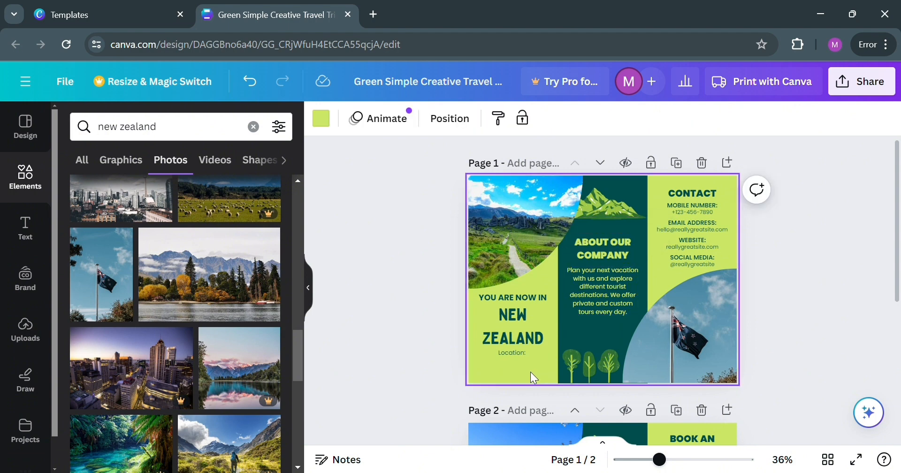
{"action": "left_click", "coordinate": [328, 121]}
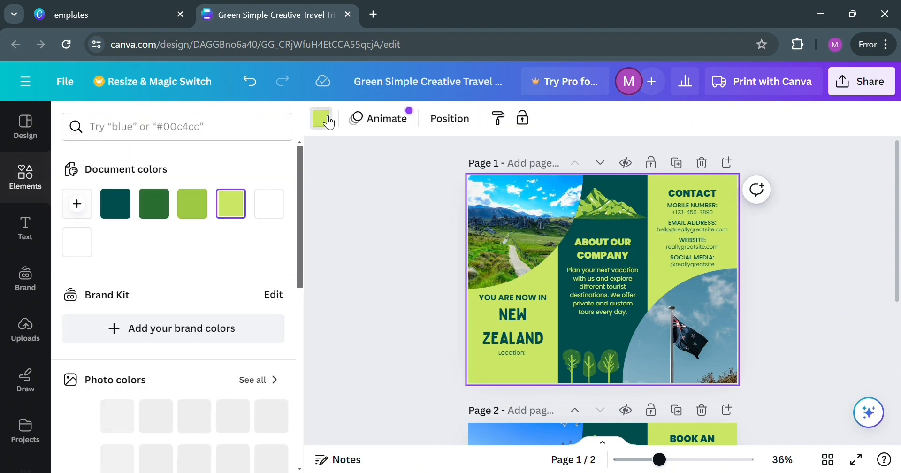
{"action": "left_click", "coordinate": [155, 202]}
{"action": "left_click", "coordinate": [193, 204]}
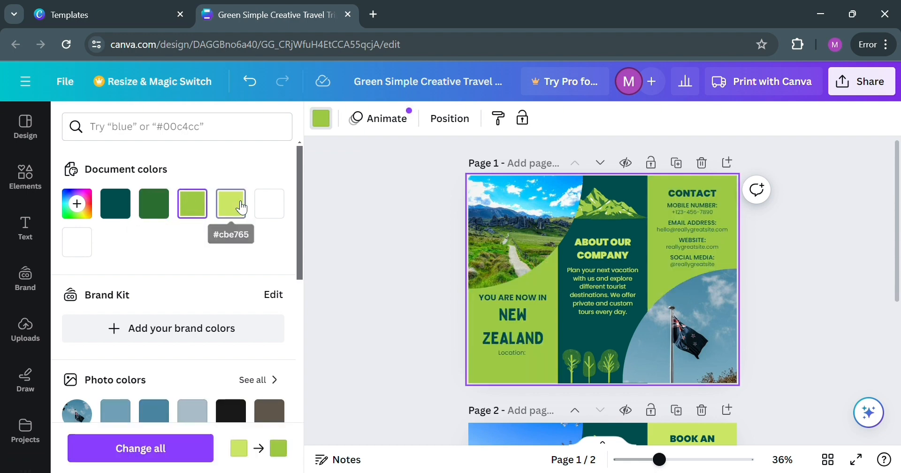
{"action": "left_click", "coordinate": [240, 206]}
{"action": "scroll", "coordinate": [261, 308], "scroll_direction": "down", "scroll_amount": 5}
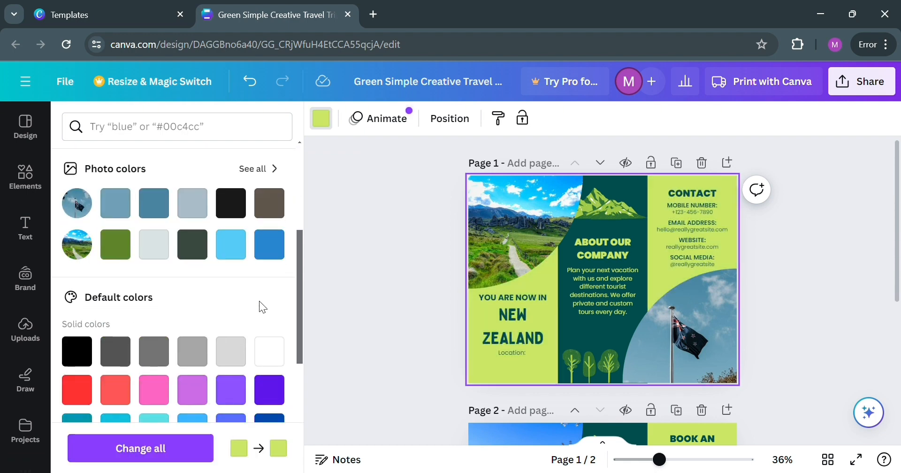
{"action": "left_click", "coordinate": [205, 209]}
{"action": "scroll", "coordinate": [165, 279], "scroll_direction": "down", "scroll_amount": 3}
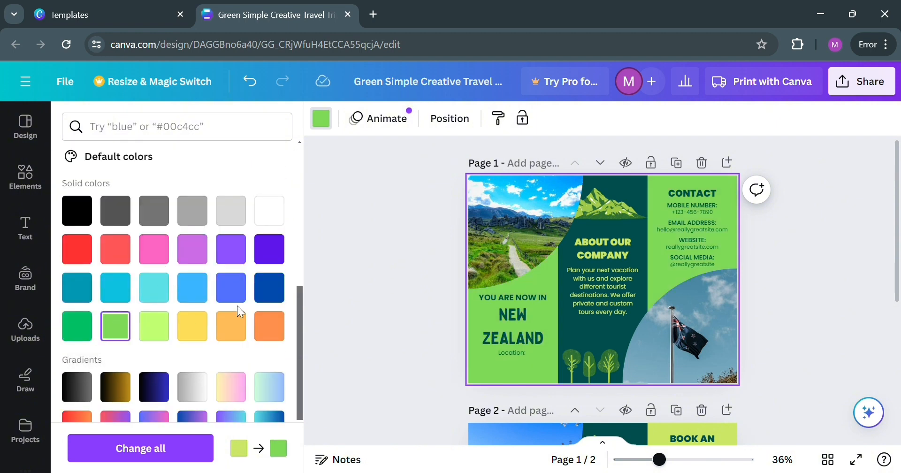
{"action": "left_click", "coordinate": [406, 298]}
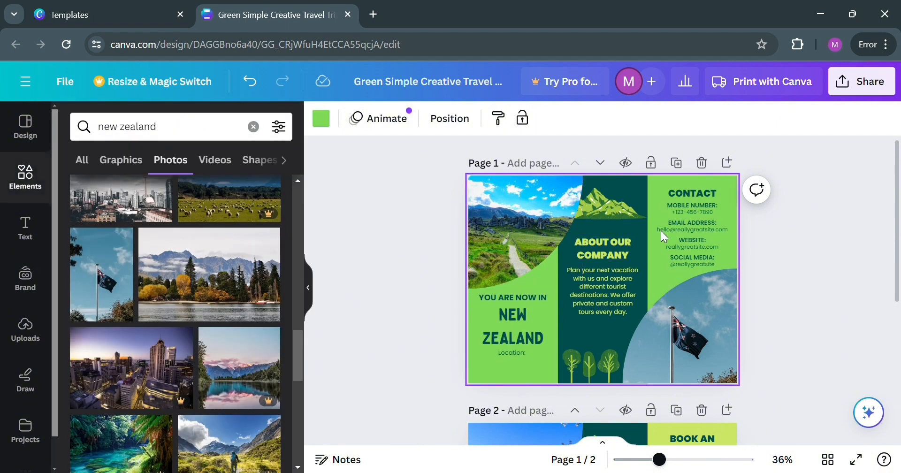
Step: Clear the previous elements search, search for "snow" and narrow the results to graphics
{"action": "scroll", "coordinate": [620, 267], "scroll_direction": "down", "scroll_amount": 3}
{"action": "scroll", "coordinate": [616, 260], "scroll_direction": "down", "scroll_amount": 2}
{"action": "scroll", "coordinate": [615, 259], "scroll_direction": "up", "scroll_amount": 4}
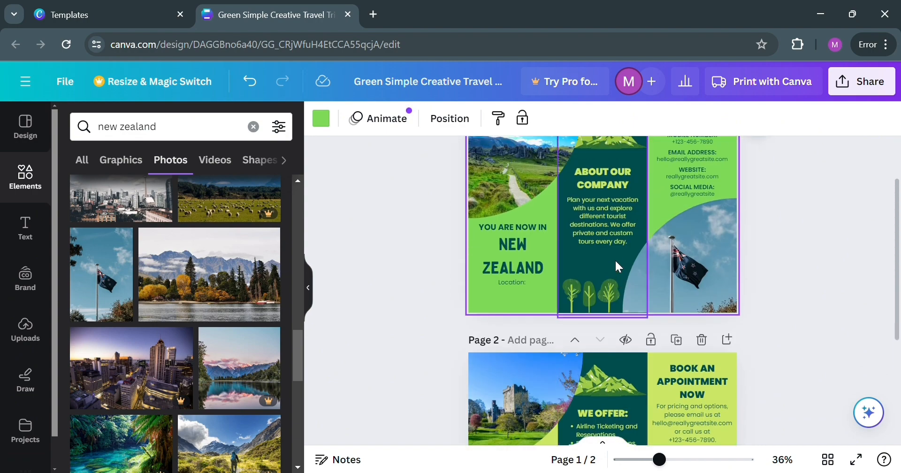
{"action": "scroll", "coordinate": [598, 268], "scroll_direction": "down", "scroll_amount": 2}
{"action": "scroll", "coordinate": [598, 266], "scroll_direction": "up", "scroll_amount": 2}
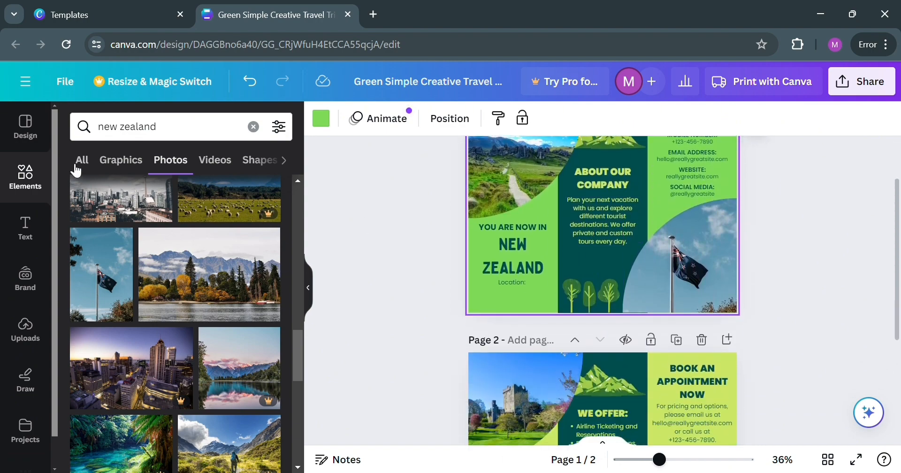
{"action": "left_click", "coordinate": [253, 127]}
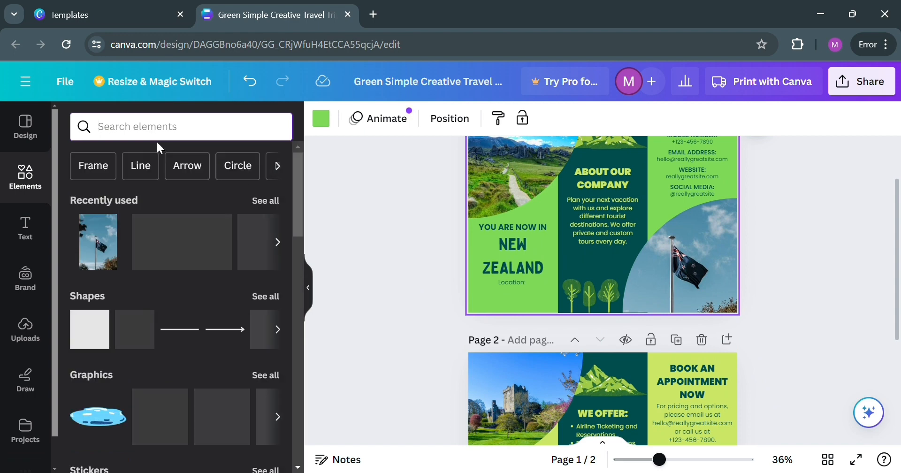
{"action": "type", "text": "sno"}
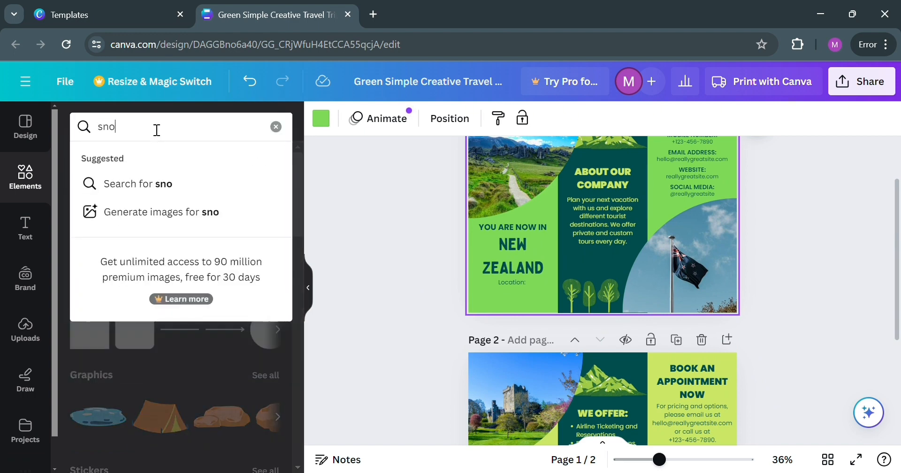
{"action": "type", "text": "w"}
{"action": "key", "text": "Return"}
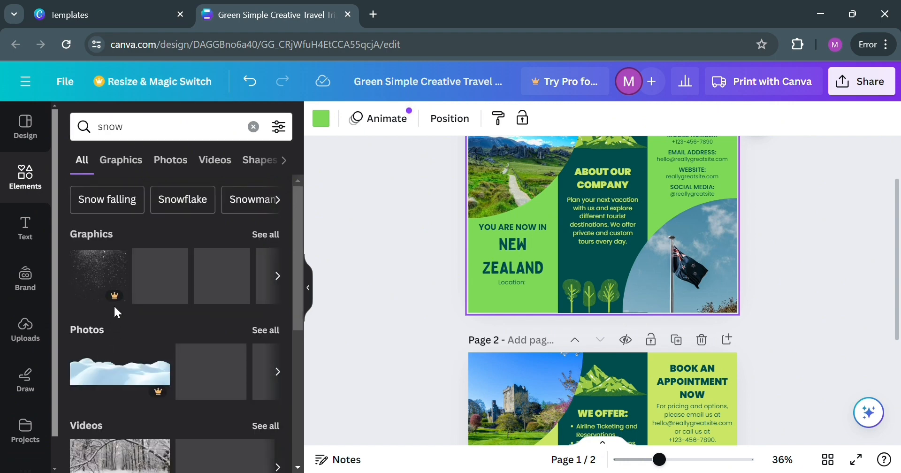
{"action": "left_click", "coordinate": [121, 162]}
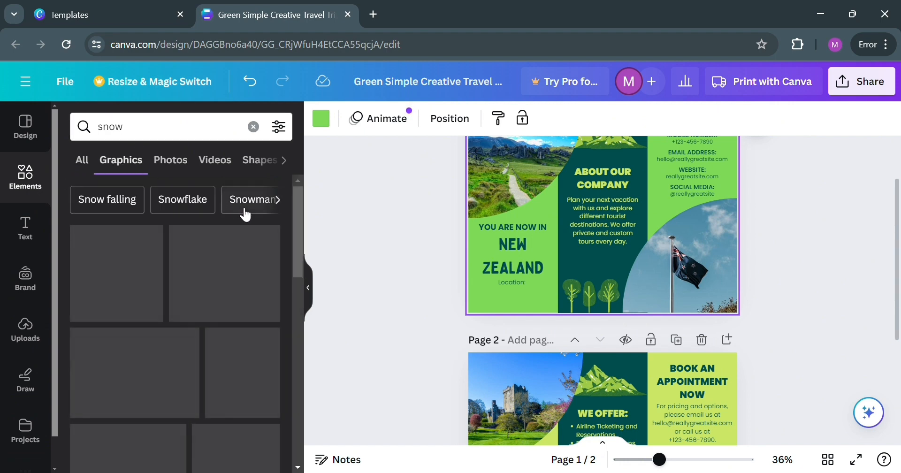
Step: Add the free snowy ground with blue fir trees graphic and place it along the front panel's lower edge, below "Location:"
{"action": "scroll", "coordinate": [281, 360], "scroll_direction": "down", "scroll_amount": 2}
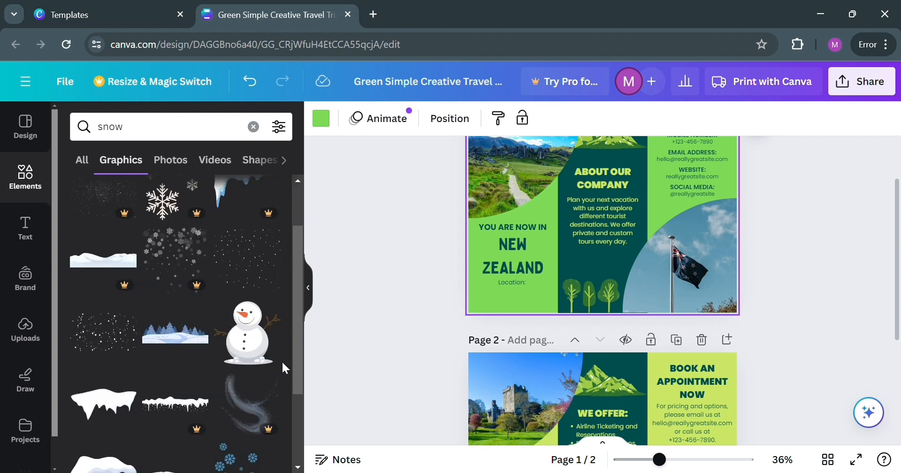
{"action": "left_click", "coordinate": [167, 338]}
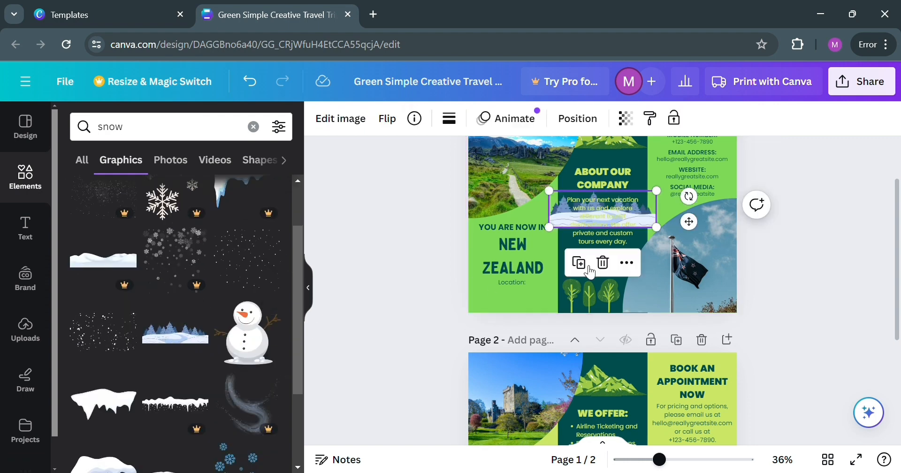
{"action": "left_click_drag", "start_coordinate": [653, 239], "coordinate": [535, 316]}
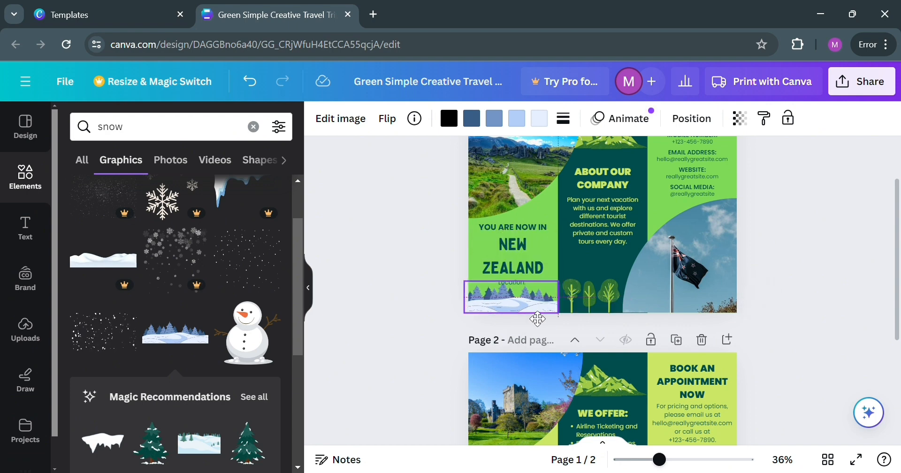
{"action": "left_click", "coordinate": [785, 238]}
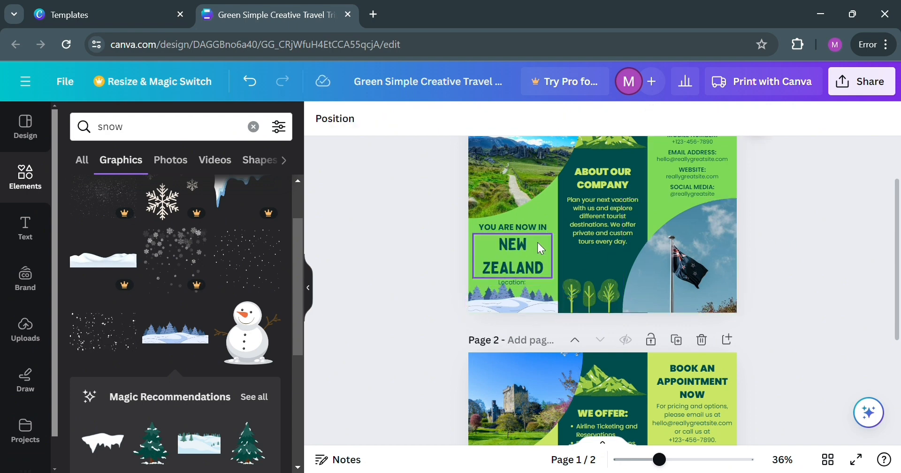
Step: Add a subheading reading "Sample Text" to page 2 and place it below the Awards & Recognitions paragraph
{"action": "scroll", "coordinate": [537, 242], "scroll_direction": "down", "scroll_amount": 3}
{"action": "scroll", "coordinate": [537, 242], "scroll_direction": "down", "scroll_amount": 1}
{"action": "left_click", "coordinate": [498, 225]}
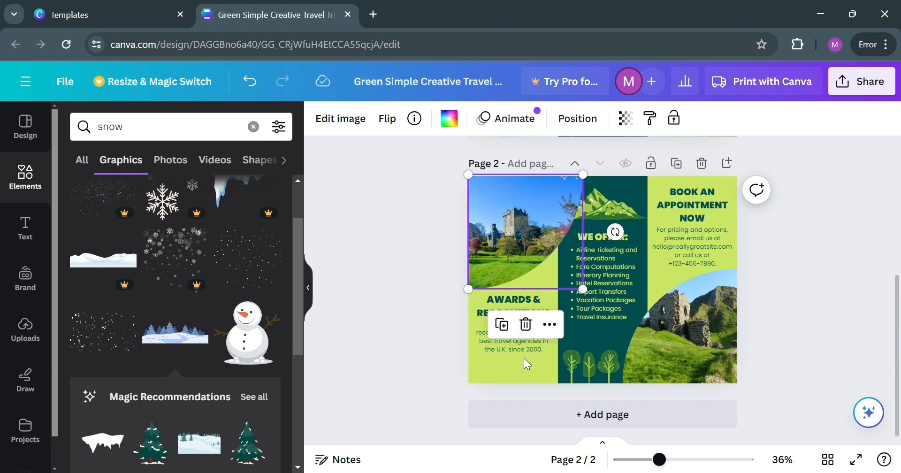
{"action": "left_click", "coordinate": [522, 342]}
{"action": "left_click", "coordinate": [522, 343]}
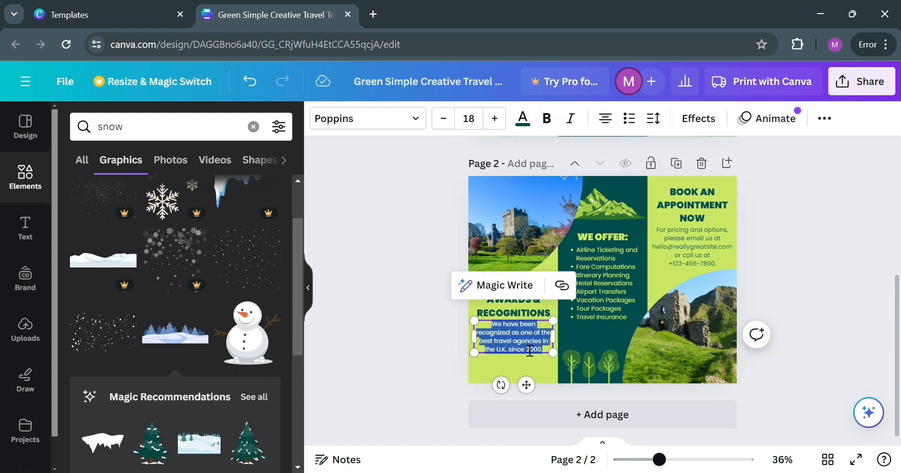
{"action": "left_click", "coordinate": [35, 236]}
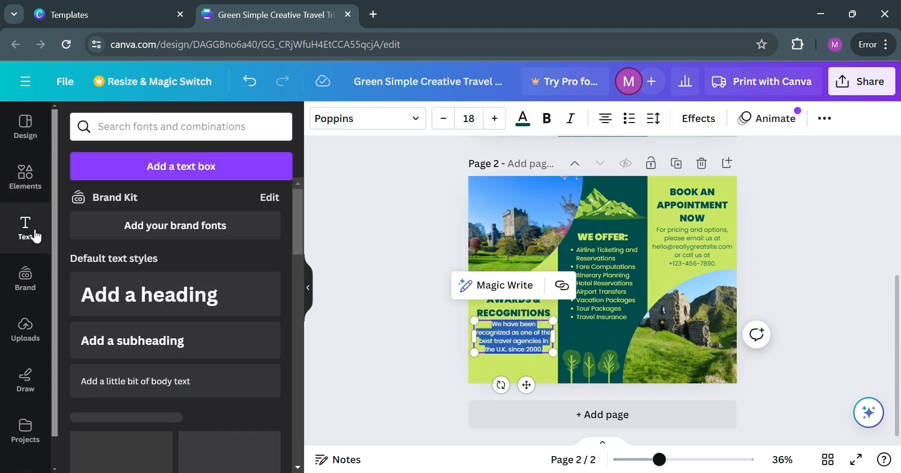
{"action": "scroll", "coordinate": [147, 179], "scroll_direction": "down", "scroll_amount": 3}
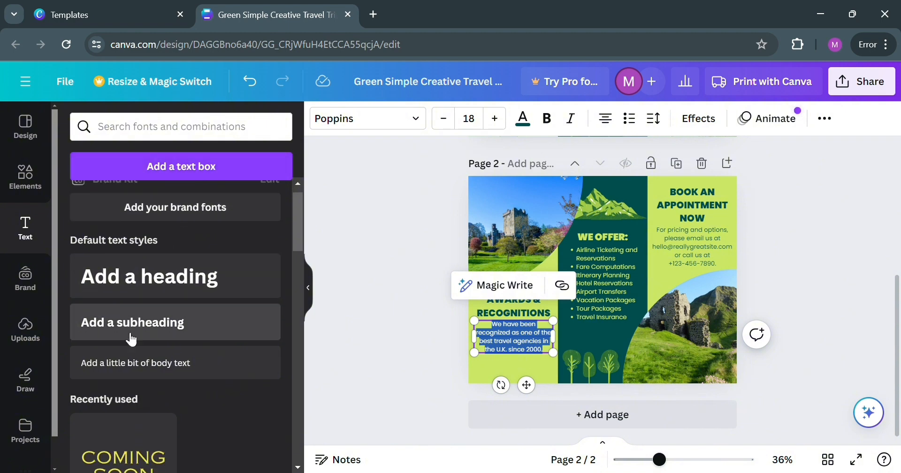
{"action": "scroll", "coordinate": [141, 232], "scroll_direction": "up", "scroll_amount": 3}
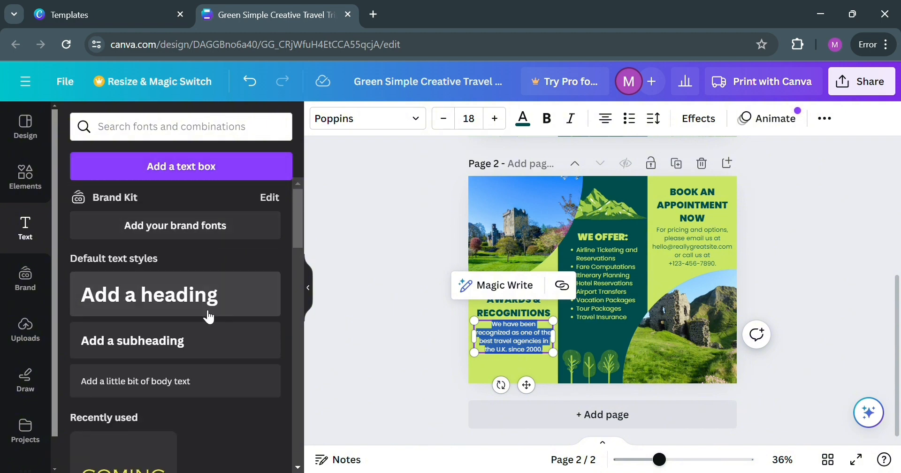
{"action": "left_click", "coordinate": [182, 342]}
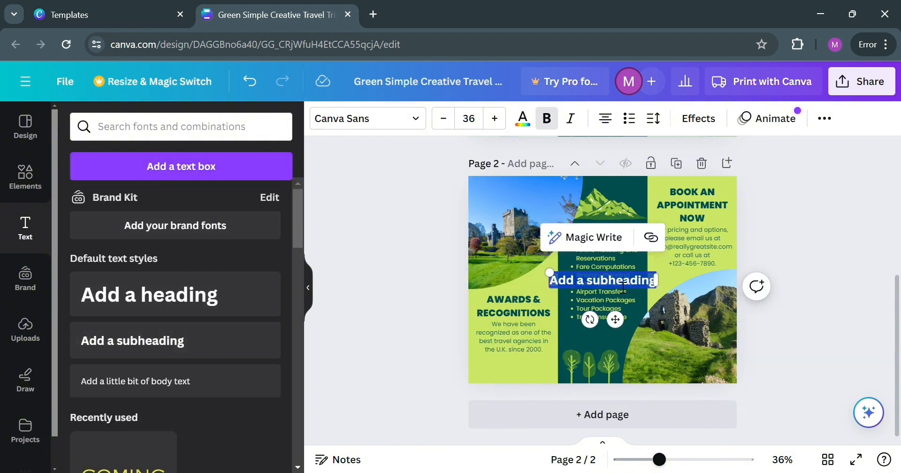
{"action": "type", "text": "Sam"}
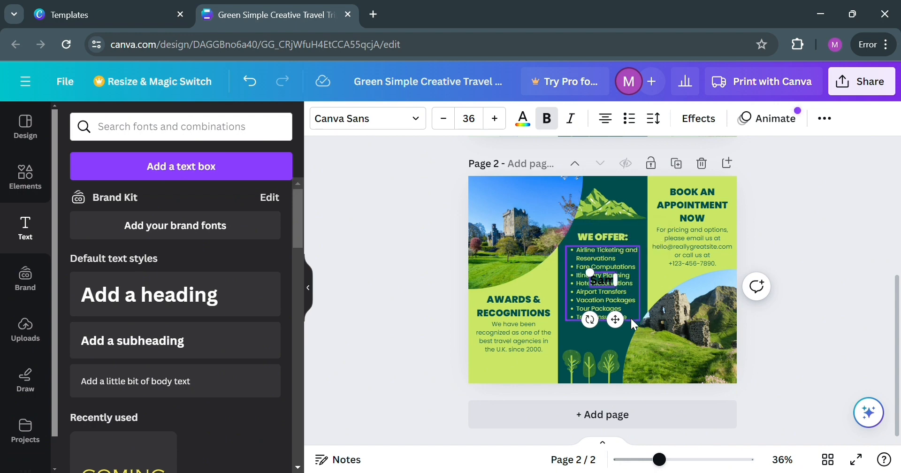
{"action": "type", "text": "ple Text"}
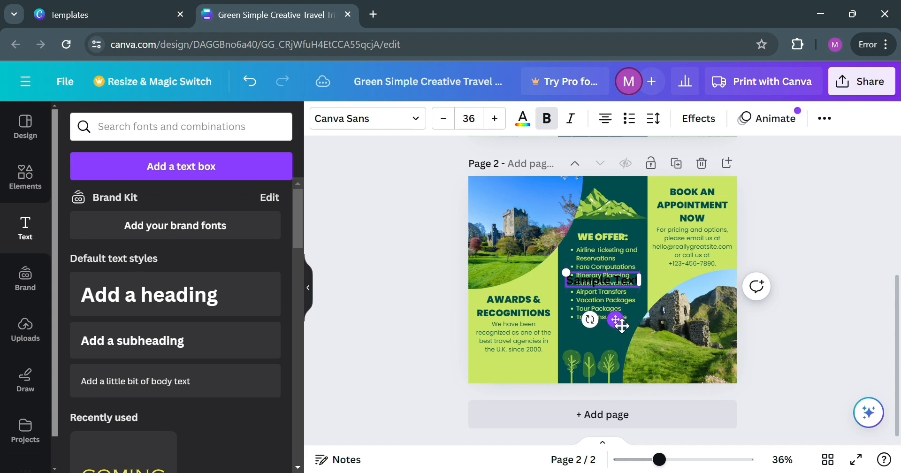
{"action": "left_click_drag", "start_coordinate": [616, 320], "coordinate": [532, 417]}
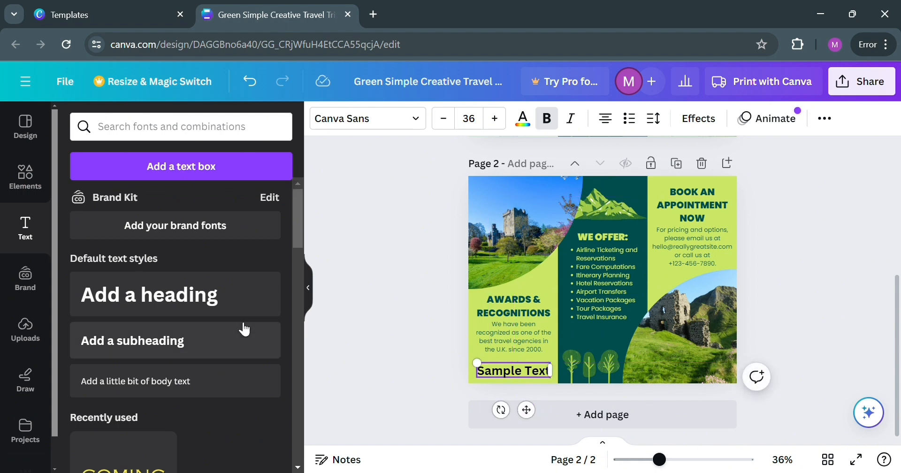
Step: Try the Anton font on the "Sample Text" subheading on page 2 and settle on the Bobby Jones font
{"action": "scroll", "coordinate": [235, 364], "scroll_direction": "down", "scroll_amount": 3}
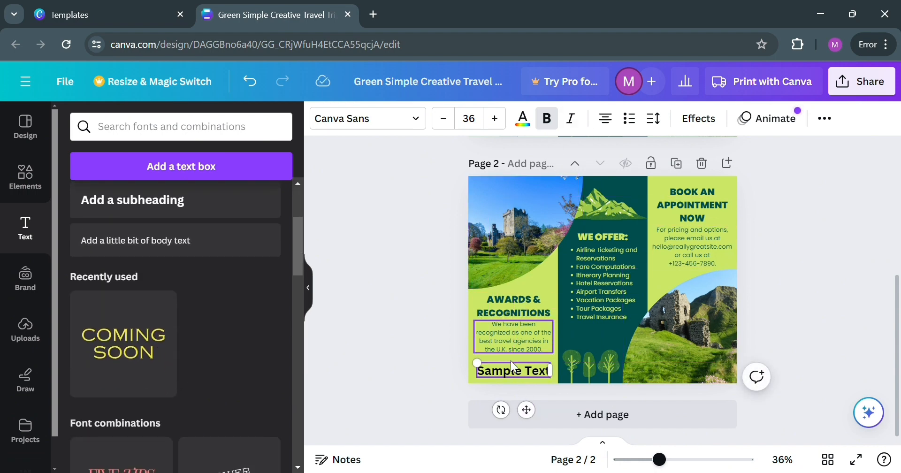
{"action": "key", "text": "Return"}
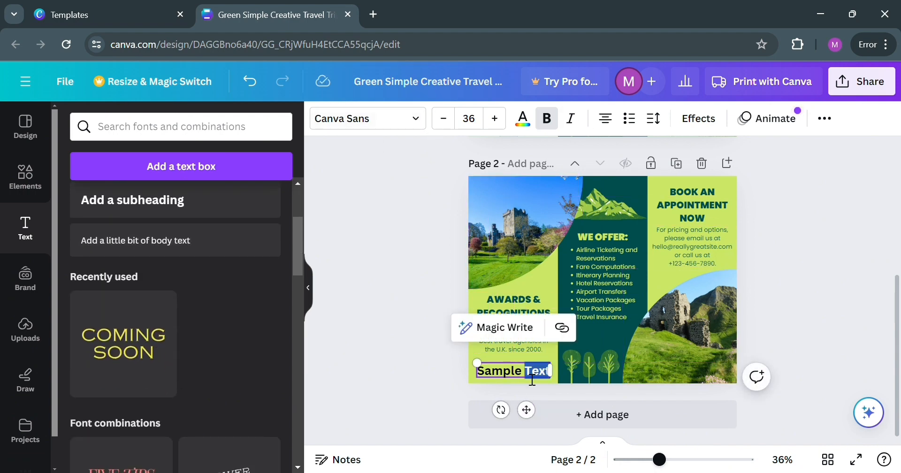
{"action": "left_click", "coordinate": [412, 120]}
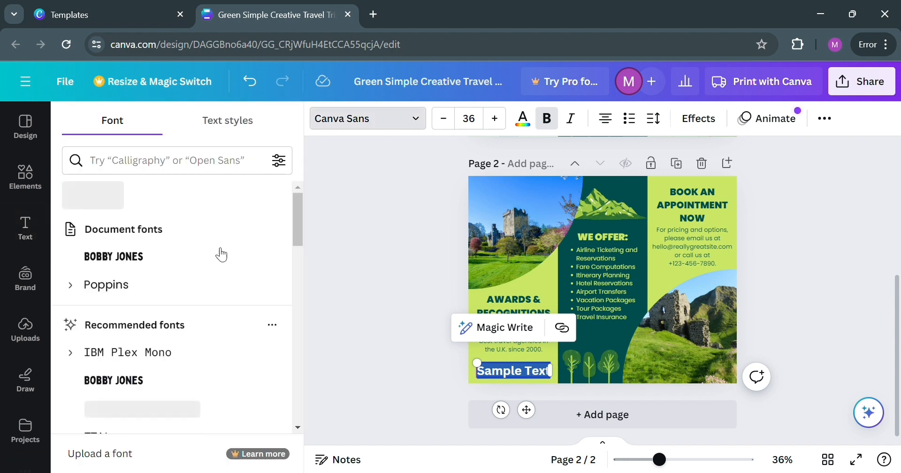
{"action": "scroll", "coordinate": [216, 282], "scroll_direction": "down", "scroll_amount": 1}
{"action": "scroll", "coordinate": [149, 311], "scroll_direction": "down", "scroll_amount": 7}
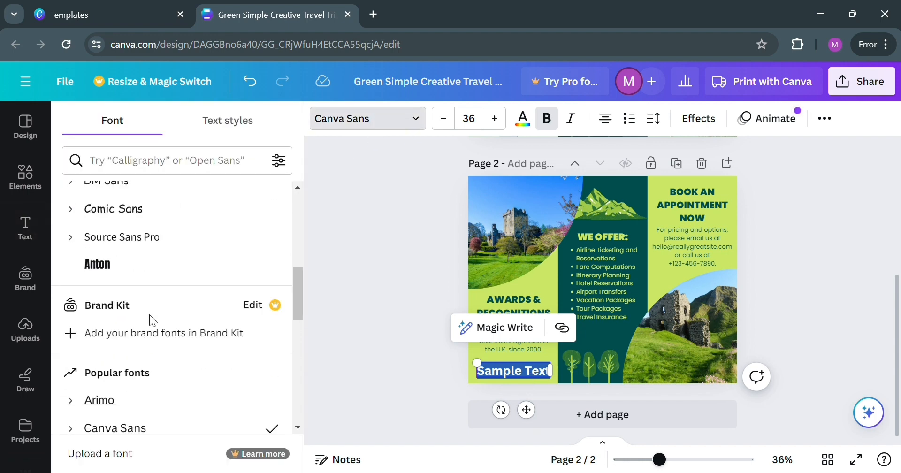
{"action": "scroll", "coordinate": [173, 267], "scroll_direction": "up", "scroll_amount": 3}
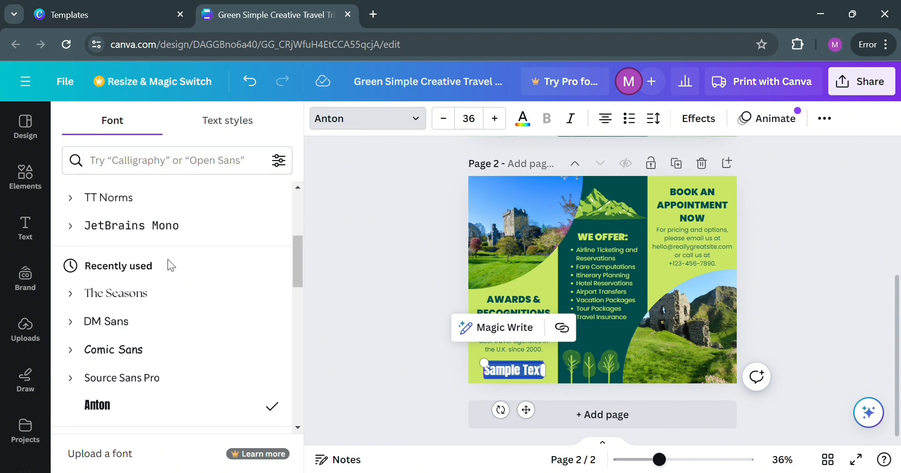
{"action": "left_click", "coordinate": [179, 235]}
{"action": "scroll", "coordinate": [204, 277], "scroll_direction": "up", "scroll_amount": 5}
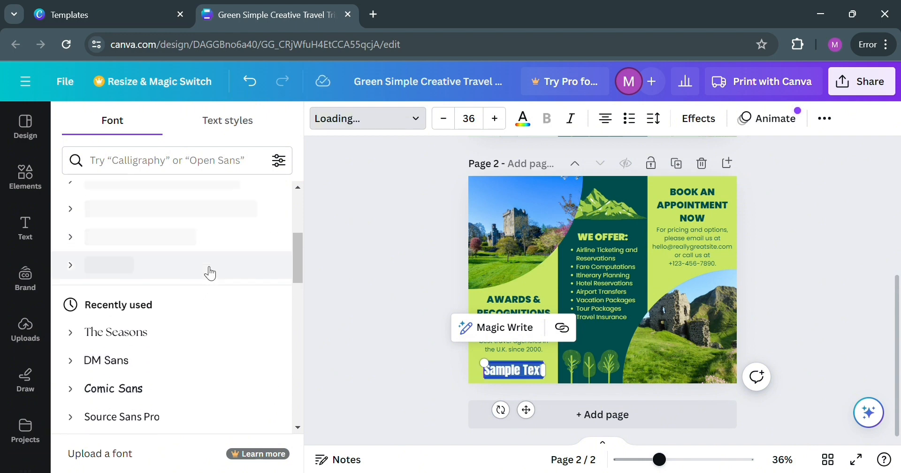
{"action": "left_click", "coordinate": [203, 234]}
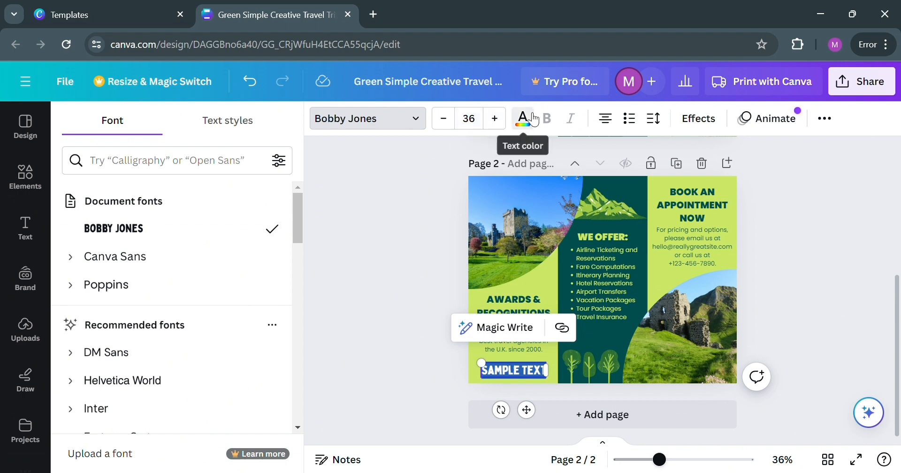
Step: Recolour the "Sample Text" subheading with the dark green #2b6e30 from the document colours and deselect it
{"action": "left_click", "coordinate": [522, 118]}
{"action": "left_click", "coordinate": [190, 216]}
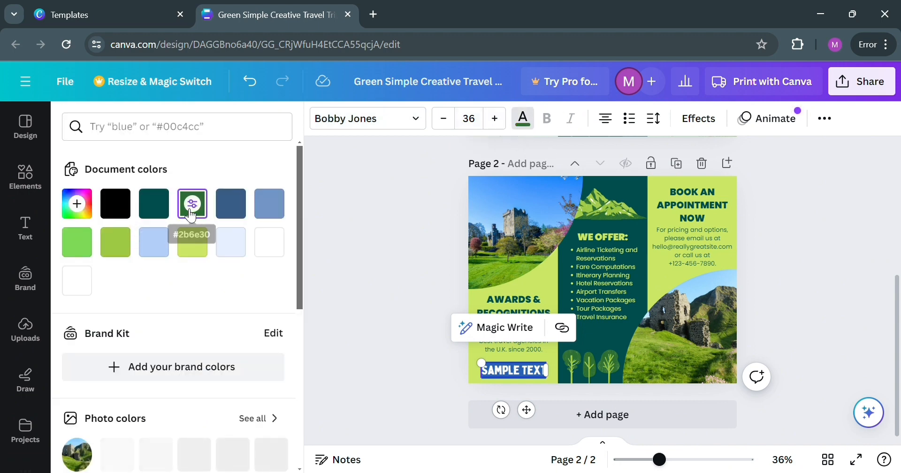
{"action": "left_click", "coordinate": [384, 295]}
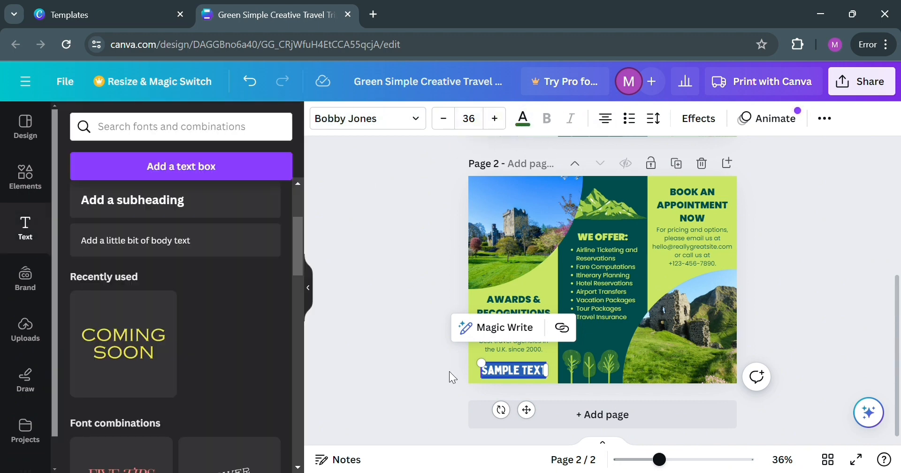
{"action": "left_click", "coordinate": [451, 374]}
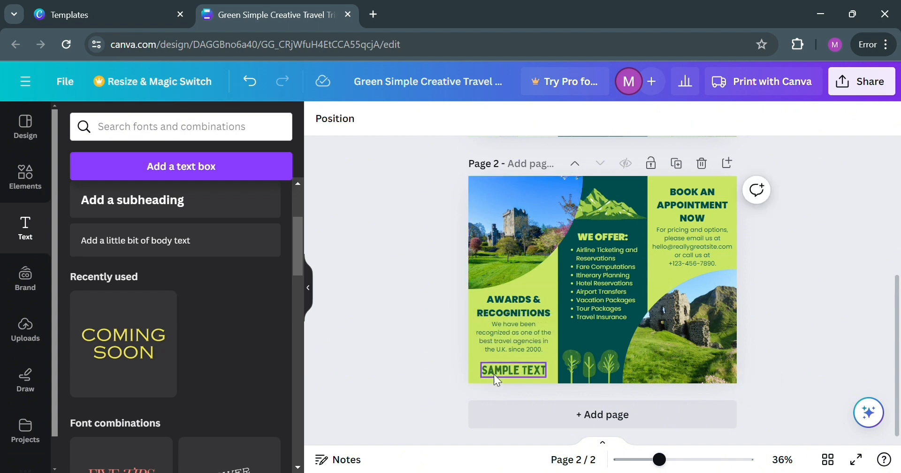
Step: Look through the ready-made font combinations available for adding styled text
{"action": "left_click", "coordinate": [497, 374]}
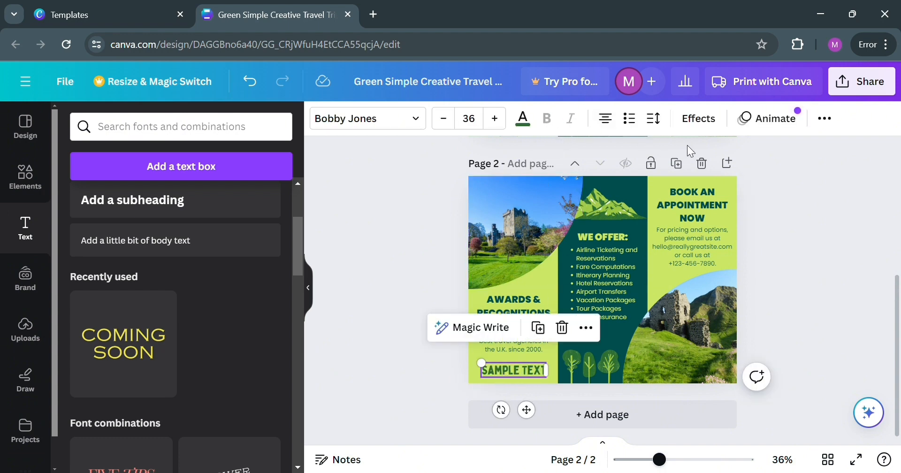
{"action": "scroll", "coordinate": [230, 357], "scroll_direction": "down", "scroll_amount": 2}
{"action": "scroll", "coordinate": [230, 357], "scroll_direction": "down", "scroll_amount": 2}
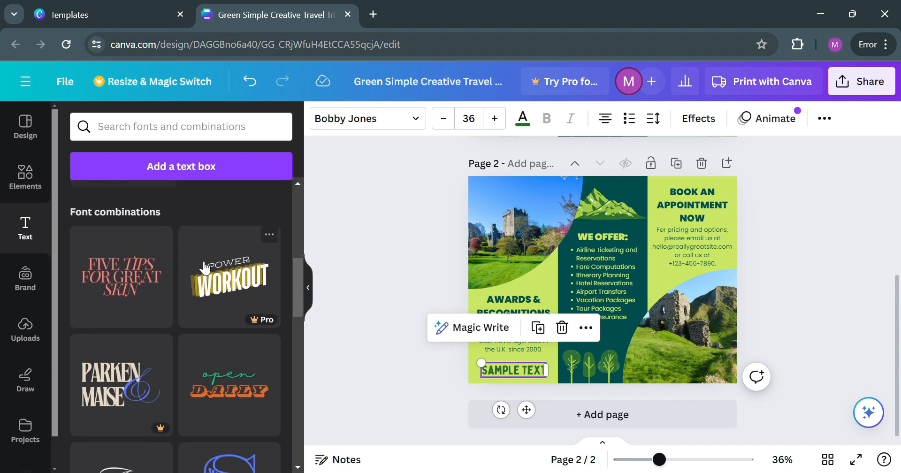
{"action": "scroll", "coordinate": [230, 295], "scroll_direction": "down", "scroll_amount": 3}
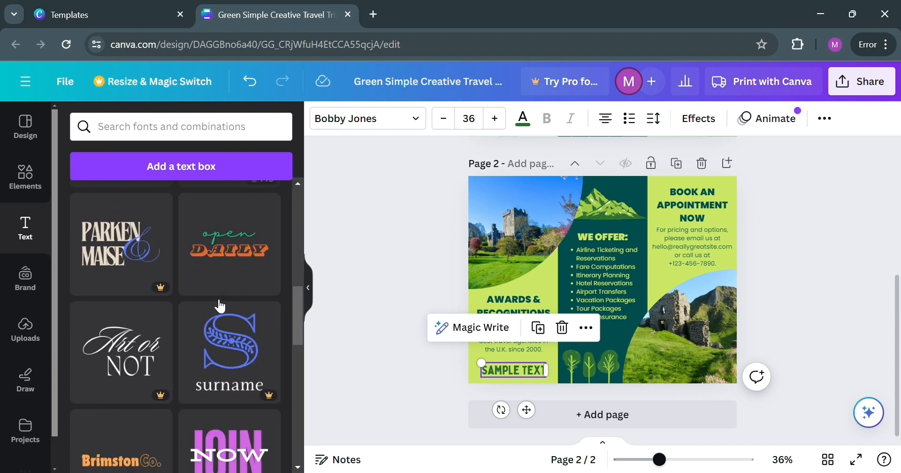
{"action": "scroll", "coordinate": [239, 305], "scroll_direction": "down", "scroll_amount": 1}
{"action": "scroll", "coordinate": [241, 307], "scroll_direction": "up", "scroll_amount": 2}
{"action": "scroll", "coordinate": [237, 324], "scroll_direction": "down", "scroll_amount": 3}
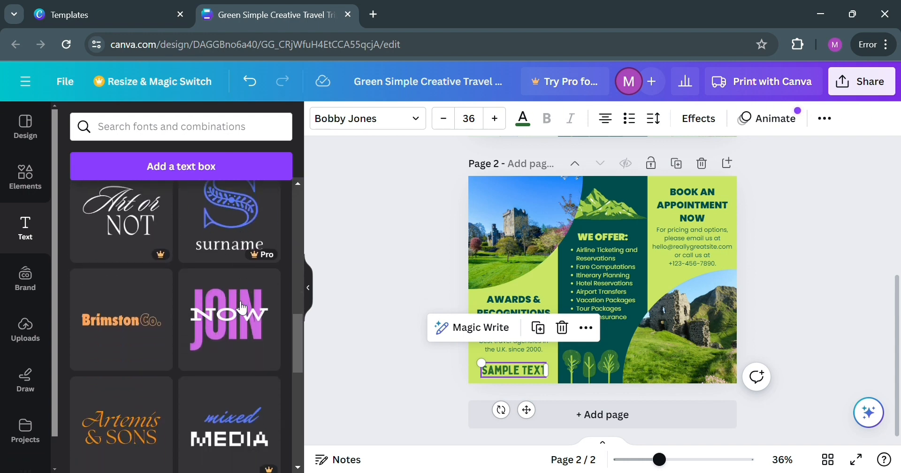
{"action": "scroll", "coordinate": [220, 338], "scroll_direction": "down", "scroll_amount": 1}
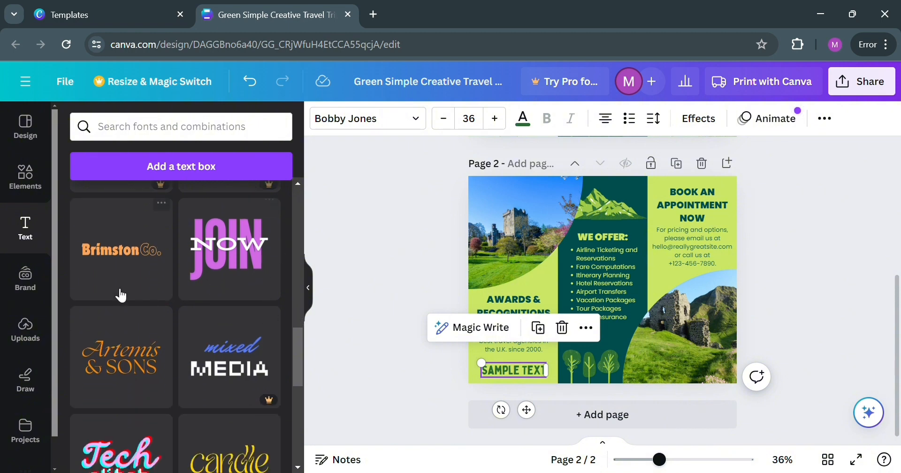
{"action": "scroll", "coordinate": [251, 401], "scroll_direction": "down", "scroll_amount": 4}
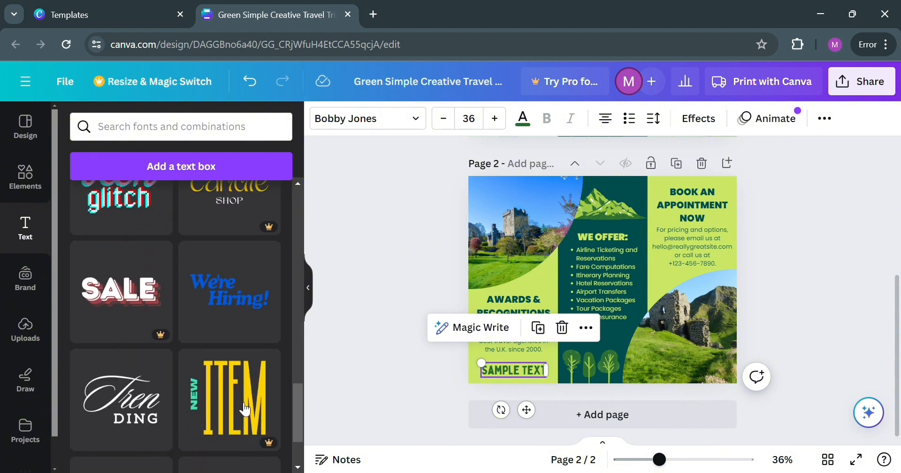
Step: Look over the uploads and styles, and replace page 2 with the second page of the "Green Olive Minimalis Modern Trip" brochure template
{"action": "left_click", "coordinate": [35, 338]}
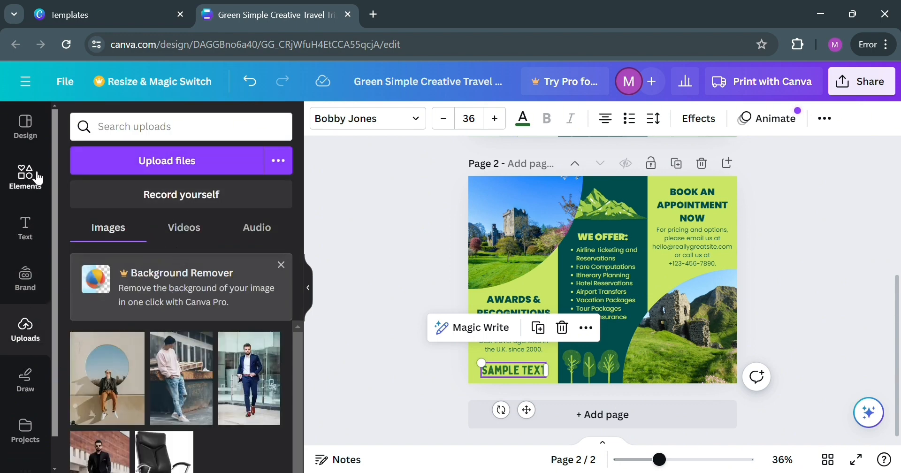
{"action": "left_click", "coordinate": [18, 127]}
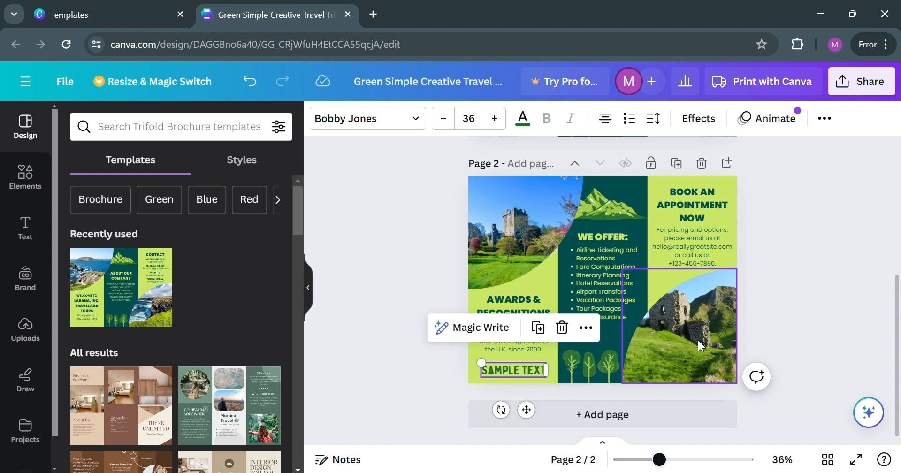
{"action": "left_click", "coordinate": [253, 167]}
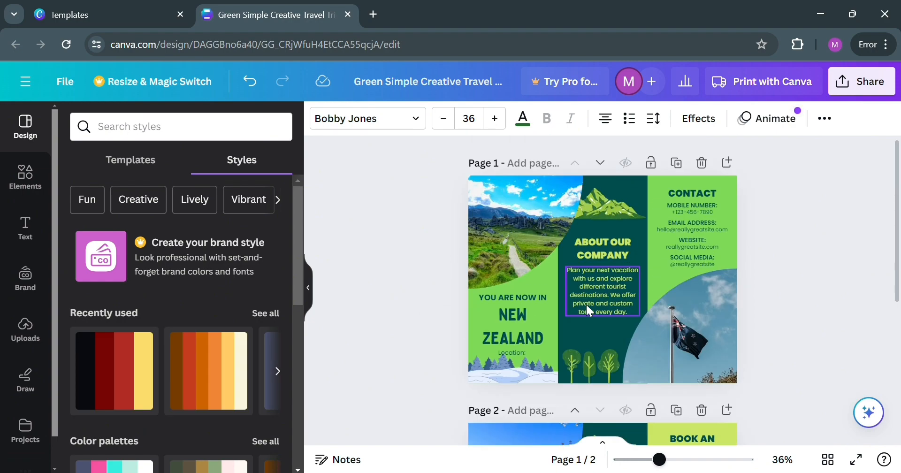
{"action": "left_click", "coordinate": [132, 173]}
{"action": "scroll", "coordinate": [171, 330], "scroll_direction": "down", "scroll_amount": 5}
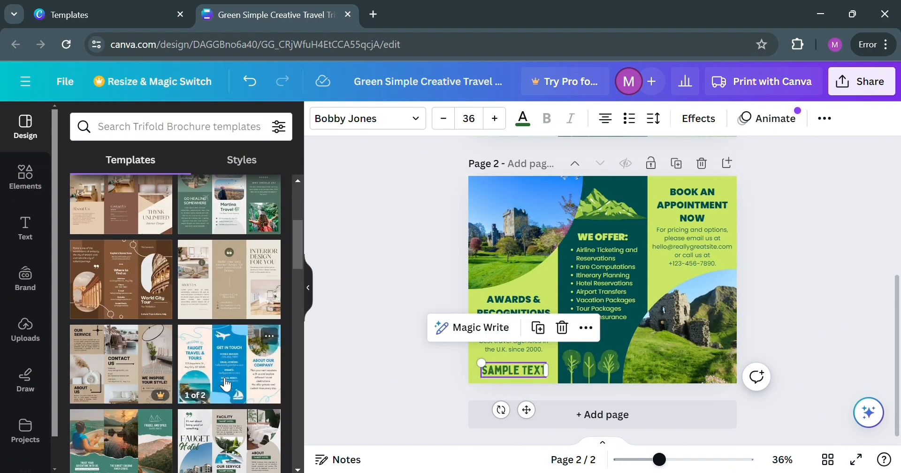
{"action": "mouse_move", "coordinate": [241, 213]}
{"action": "left_mouse_down"}
{"action": "mouse_move", "coordinate": [525, 272]}
{"action": "mouse_move", "coordinate": [555, 266]}
{"action": "mouse_move", "coordinate": [235, 212]}
{"action": "left_mouse_up"}
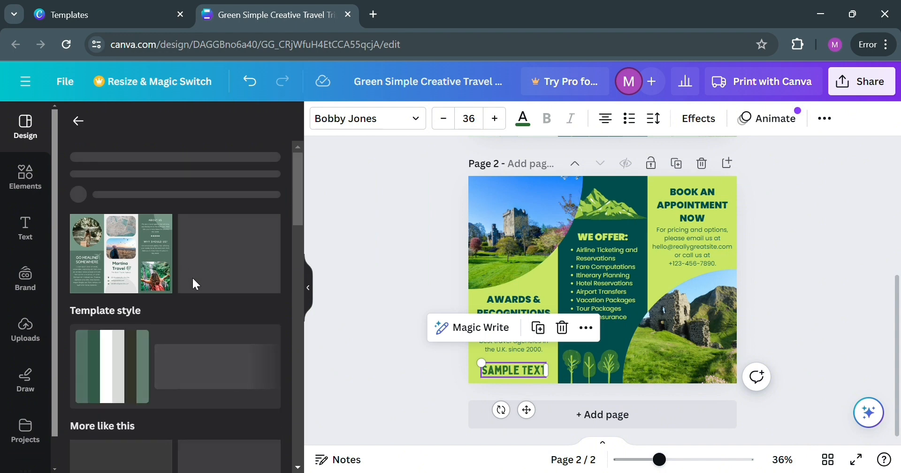
{"action": "left_click", "coordinate": [123, 269]}
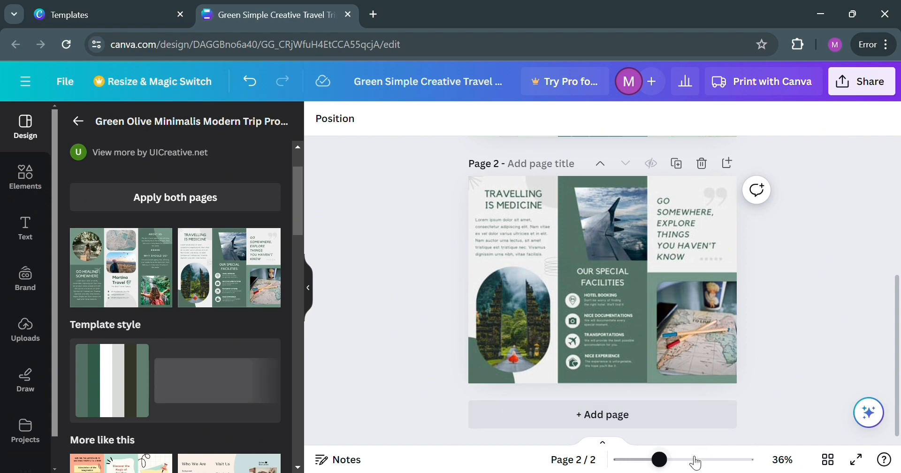
Step: Inspect the new page 2 layout beside page 1, checking its headings, quote text and green middle panel as separate elements
{"action": "mouse_move", "coordinate": [668, 463]}
{"action": "left_mouse_down"}
{"action": "mouse_move", "coordinate": [678, 463]}
{"action": "mouse_move", "coordinate": [657, 464]}
{"action": "left_mouse_up"}
{"action": "scroll", "coordinate": [741, 337], "scroll_direction": "up", "scroll_amount": 3}
{"action": "scroll", "coordinate": [741, 336], "scroll_direction": "down", "scroll_amount": 3}
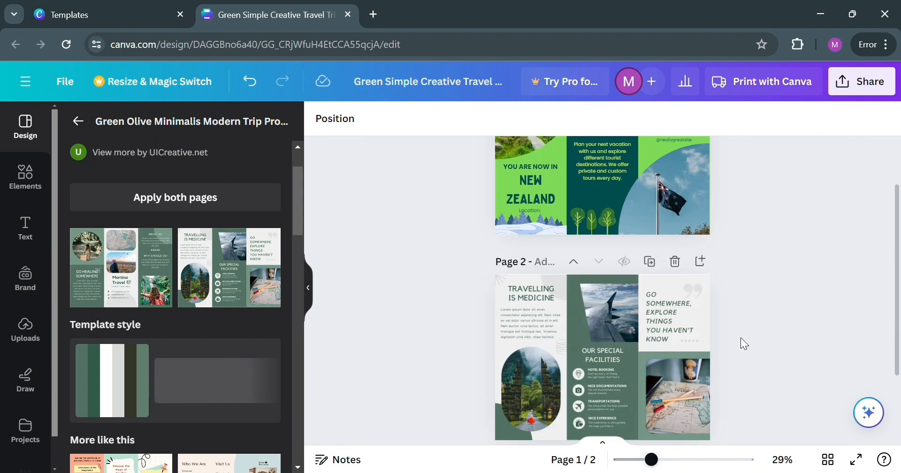
{"action": "left_click", "coordinate": [680, 459]}
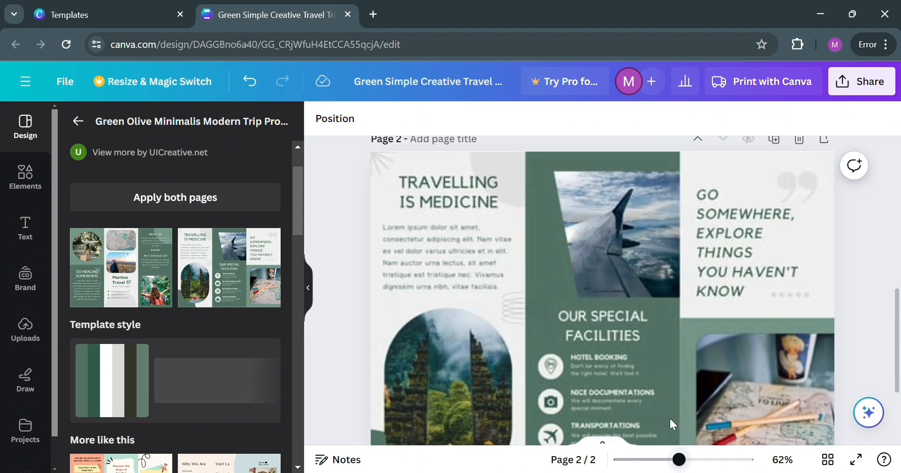
{"action": "left_click", "coordinate": [652, 460]}
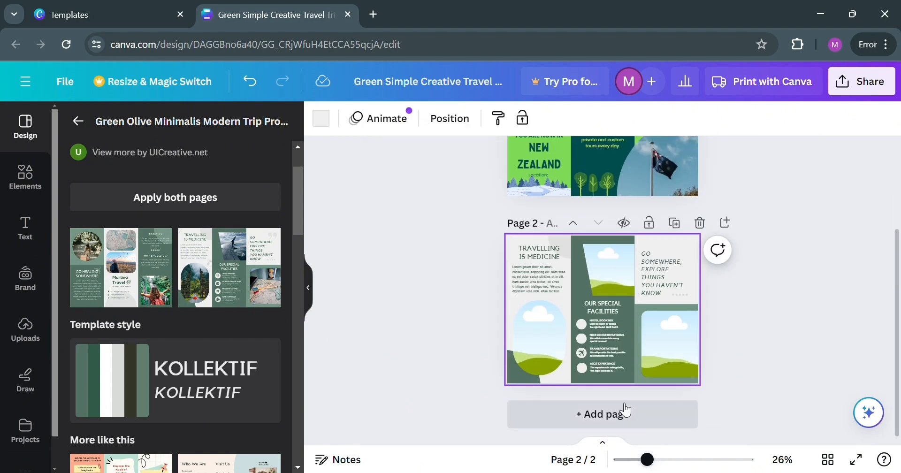
{"action": "left_click", "coordinate": [540, 255]}
{"action": "left_click", "coordinate": [606, 264]}
{"action": "left_click", "coordinate": [660, 277]}
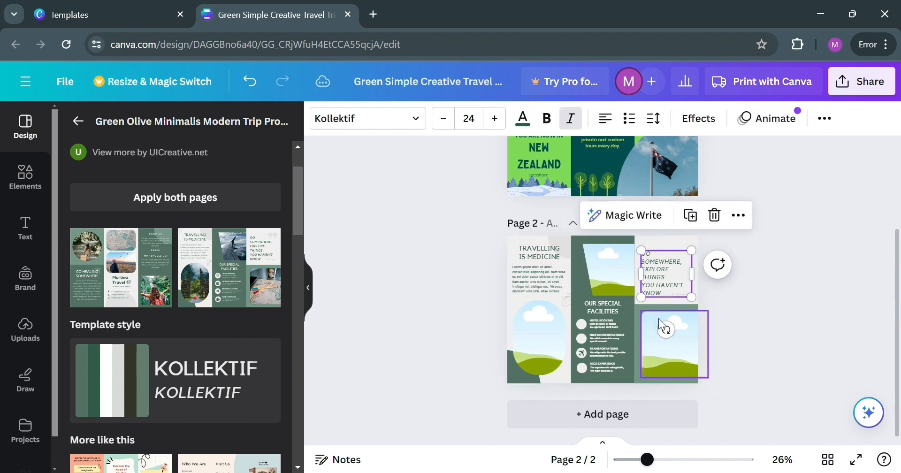
{"action": "left_click", "coordinate": [615, 344]}
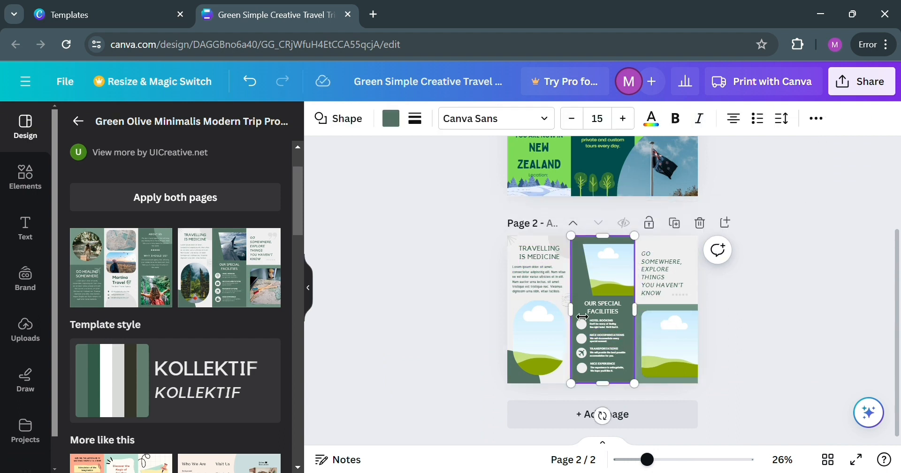
{"action": "left_click", "coordinate": [469, 313]}
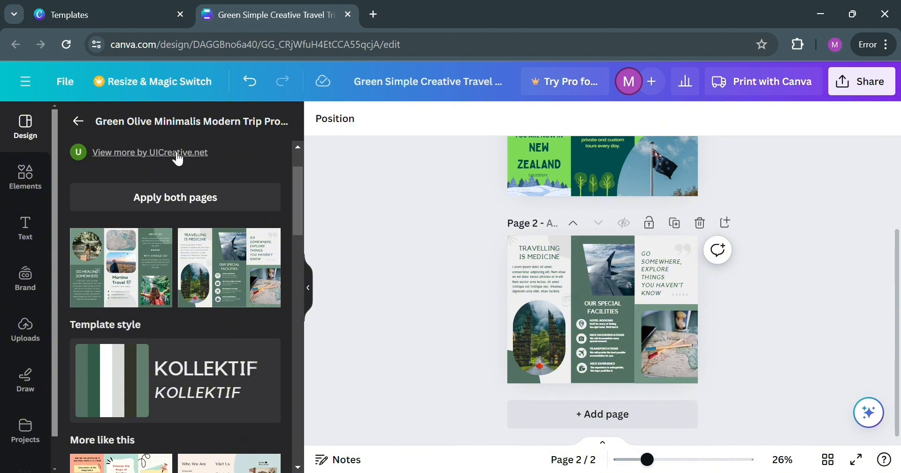
Step: Collapse the side panel and return to page 1 of the brochure
{"action": "left_click", "coordinate": [43, 195]}
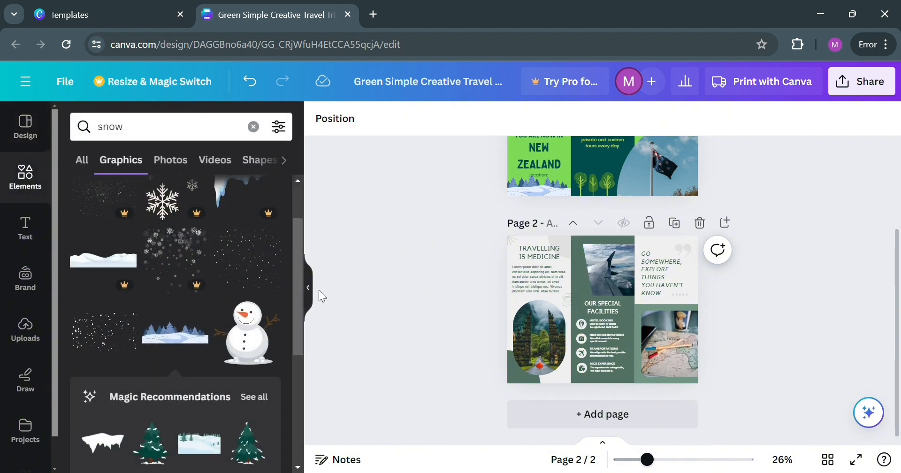
{"action": "left_click", "coordinate": [315, 287]}
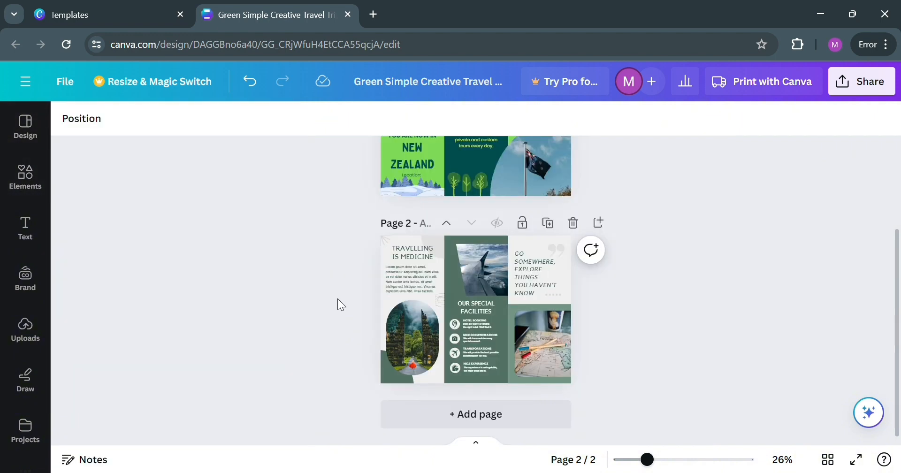
{"action": "scroll", "coordinate": [722, 289], "scroll_direction": "up", "scroll_amount": 3}
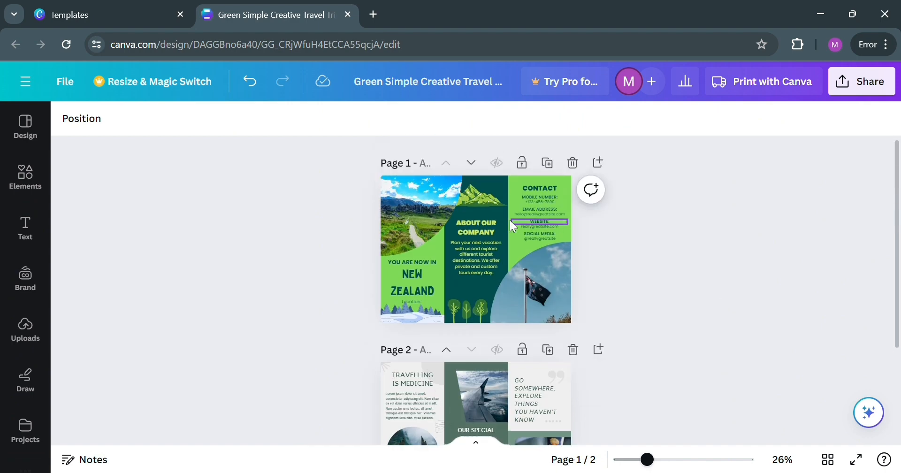
Step: Examine the design's sharing options and its download settings for file type, size and pages, and close them without downloading
{"action": "left_click", "coordinate": [858, 91]}
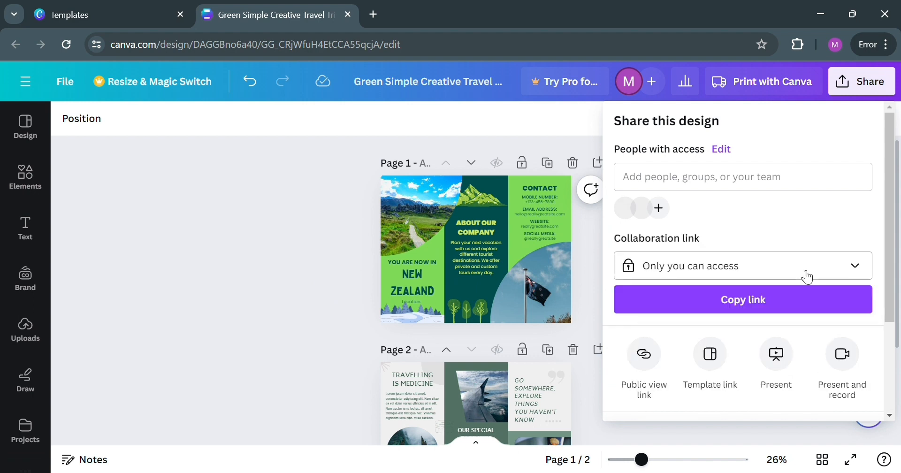
{"action": "scroll", "coordinate": [891, 239], "scroll_direction": "down", "scroll_amount": 3}
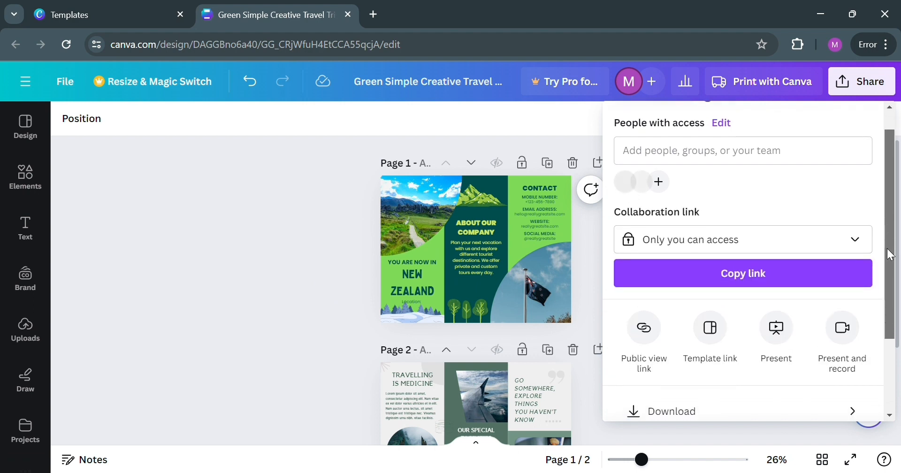
{"action": "left_click", "coordinate": [847, 341]}
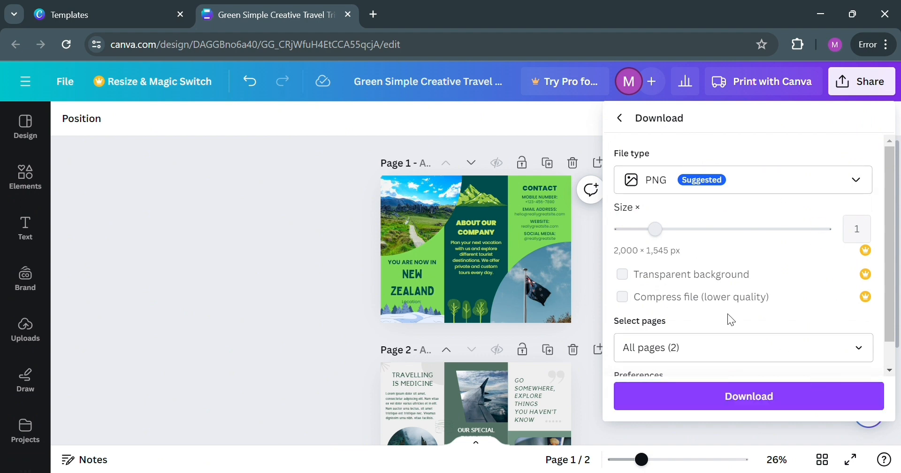
{"action": "left_click", "coordinate": [623, 112]}
{"action": "left_click", "coordinate": [721, 103]}
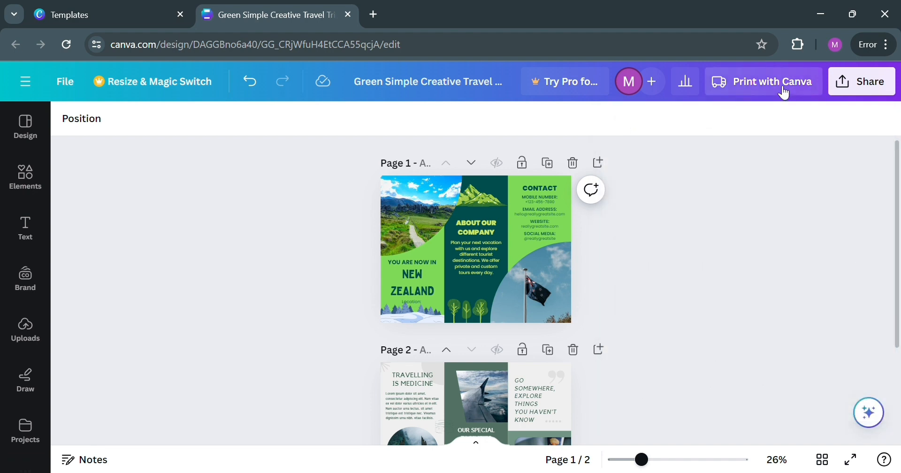
Step: Start a print order for the brochure as trifolds and create a resized copy of the design in the required print format
{"action": "left_click", "coordinate": [781, 88]}
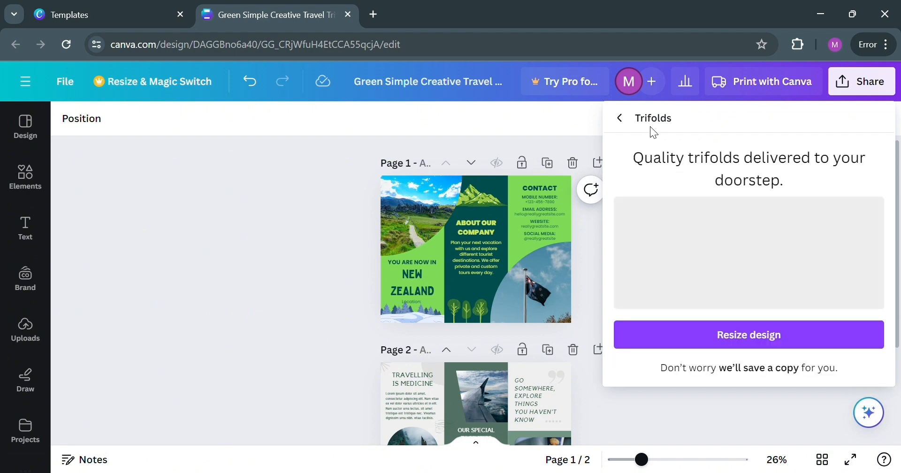
{"action": "scroll", "coordinate": [795, 205], "scroll_direction": "down", "scroll_amount": 1}
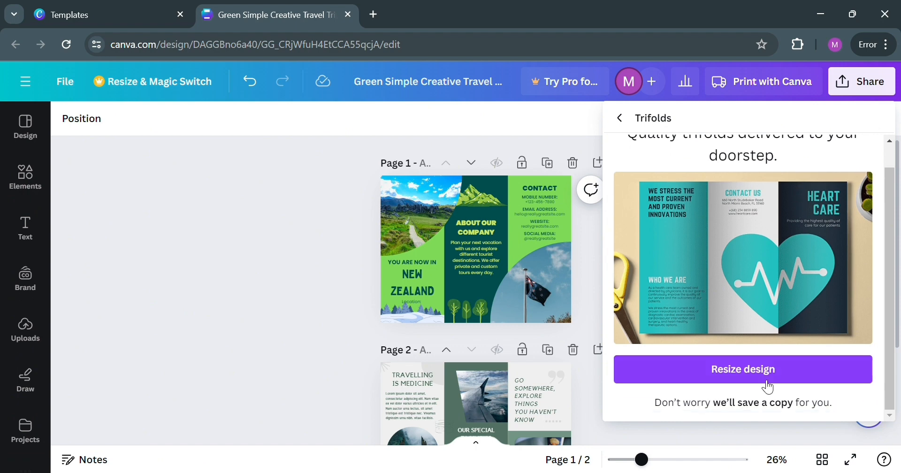
{"action": "left_click", "coordinate": [714, 369]}
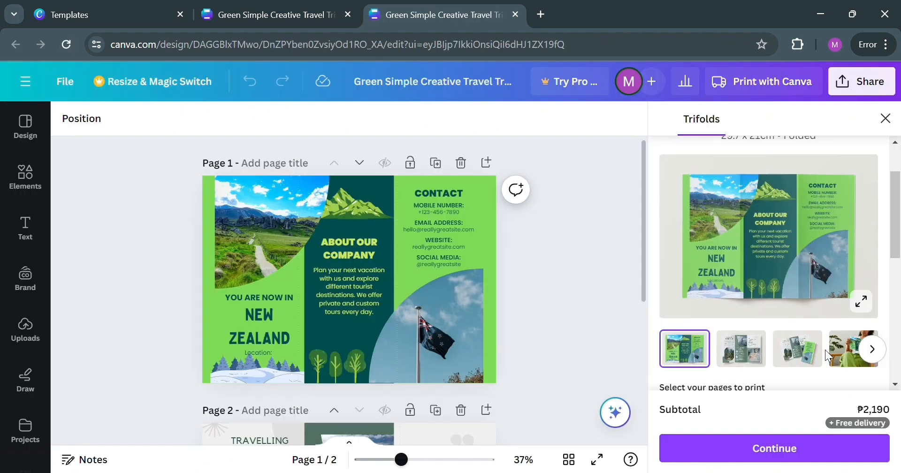
Step: Look through the mockup previews of the printed trifold, including the folded, handheld and overlapping views
{"action": "left_click", "coordinate": [825, 351]}
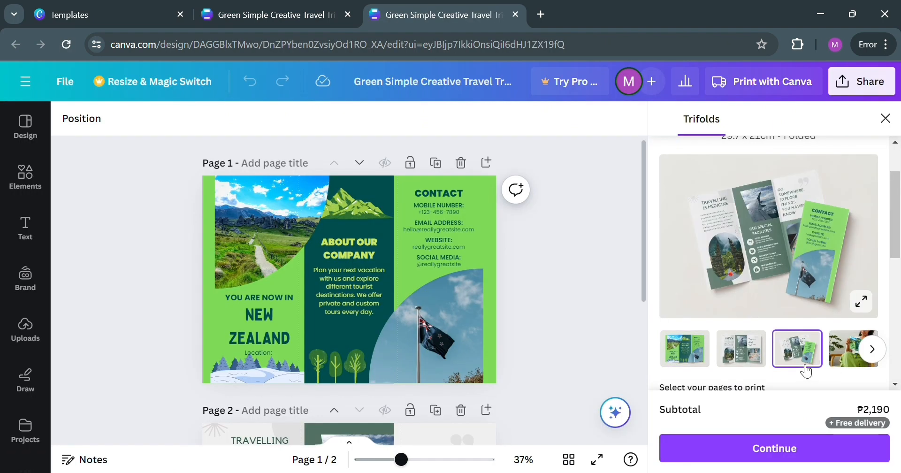
{"action": "scroll", "coordinate": [847, 358], "scroll_direction": "down", "scroll_amount": 3}
{"action": "left_click", "coordinate": [837, 214]}
{"action": "scroll", "coordinate": [837, 237], "scroll_direction": "up", "scroll_amount": 2}
{"action": "scroll", "coordinate": [837, 236], "scroll_direction": "up", "scroll_amount": 2}
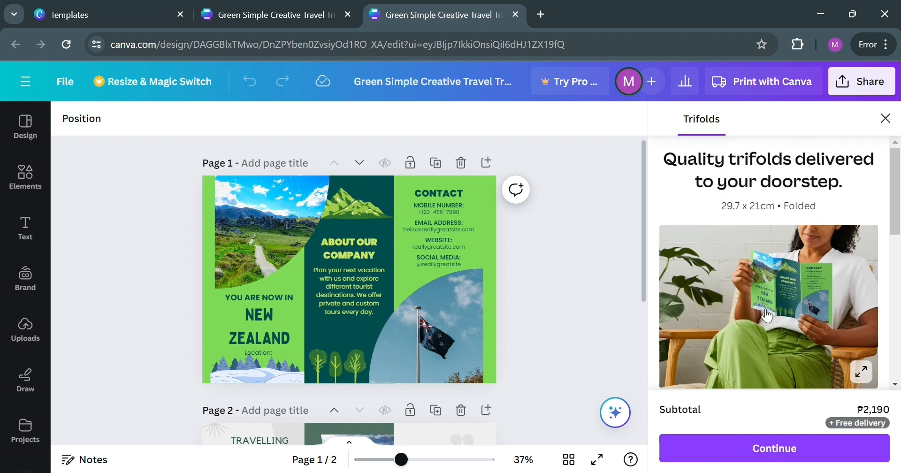
{"action": "scroll", "coordinate": [788, 310], "scroll_direction": "down", "scroll_amount": 2}
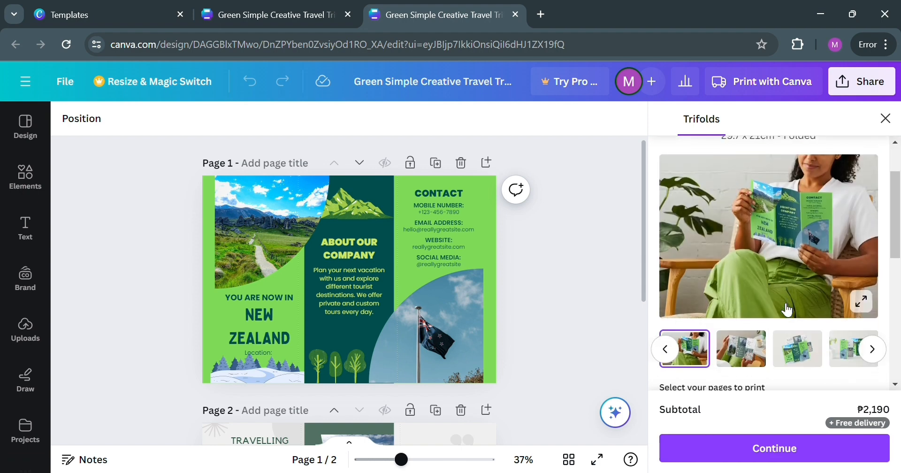
{"action": "left_click", "coordinate": [741, 360]}
{"action": "left_click", "coordinate": [814, 352]}
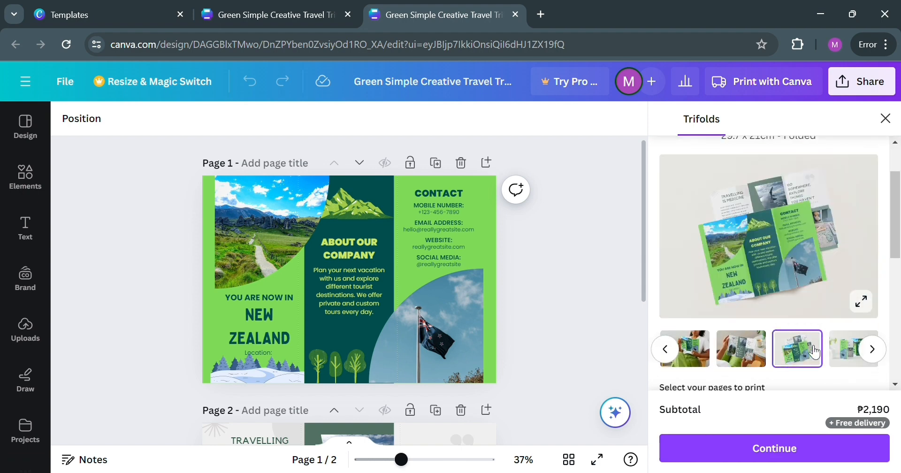
Step: Examine the trifold print options for pages, paper finish, quantity and envelopes, leaving the selections as they are
{"action": "scroll", "coordinate": [793, 335], "scroll_direction": "down", "scroll_amount": 5}
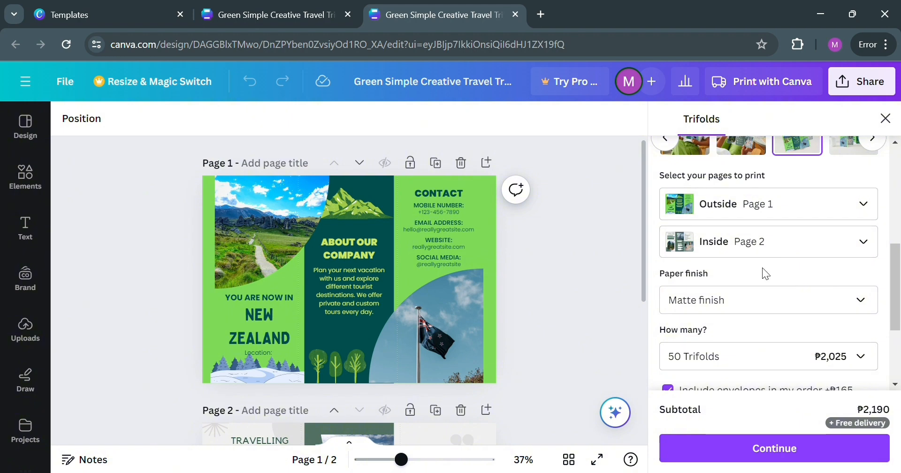
{"action": "scroll", "coordinate": [763, 263], "scroll_direction": "down", "scroll_amount": 2}
{"action": "left_click", "coordinate": [812, 233]}
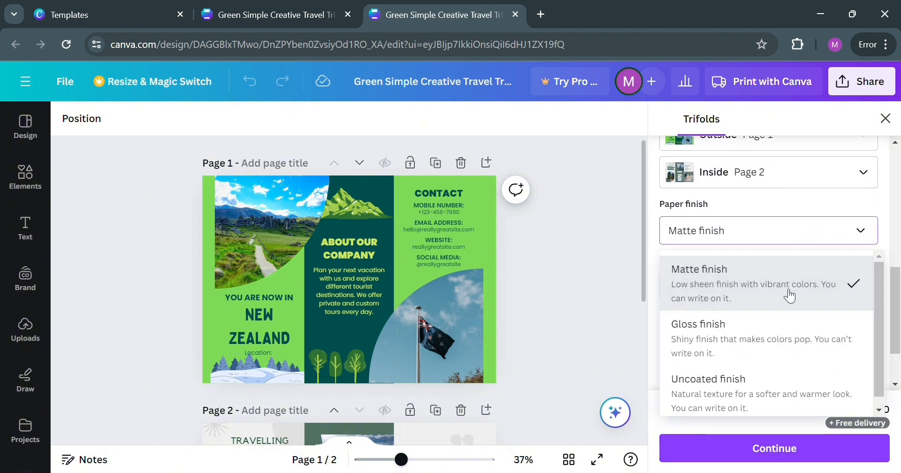
{"action": "left_click", "coordinate": [854, 232]}
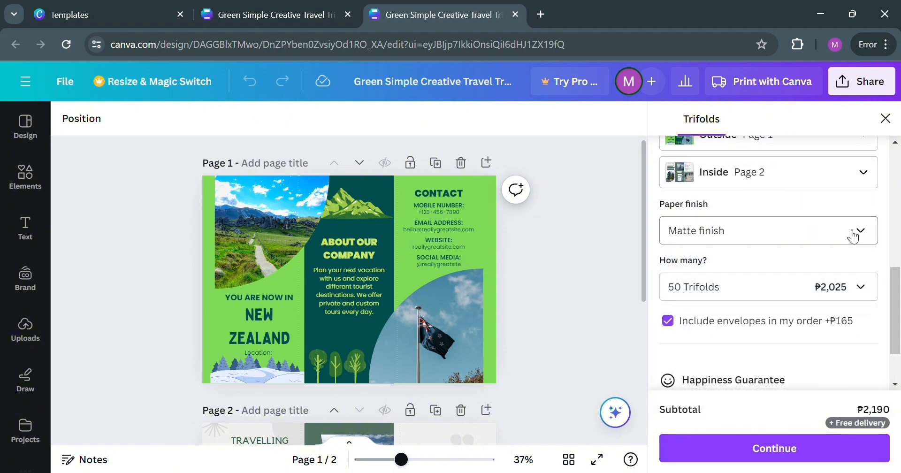
{"action": "left_click", "coordinate": [865, 287]}
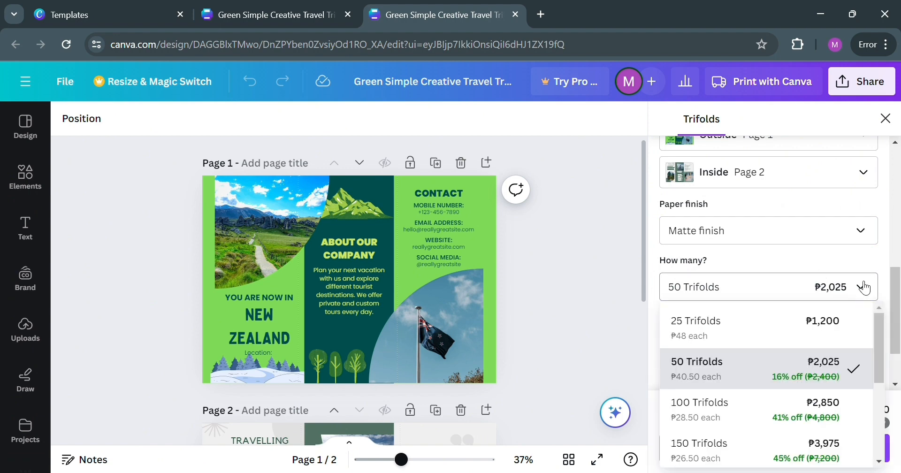
{"action": "scroll", "coordinate": [760, 358], "scroll_direction": "down", "scroll_amount": 3}
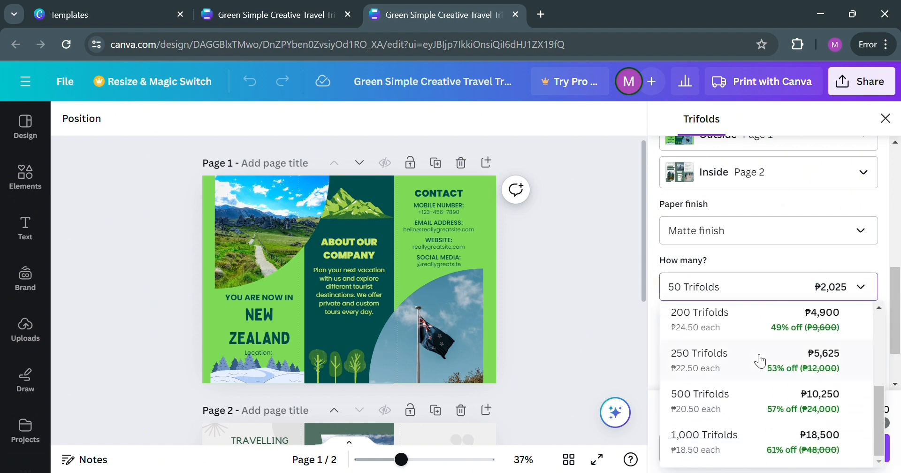
{"action": "left_click", "coordinate": [869, 287]}
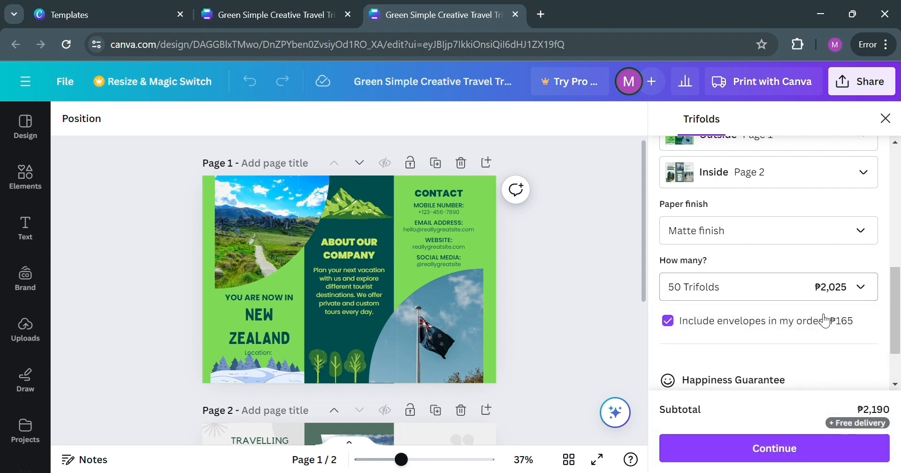
{"action": "scroll", "coordinate": [806, 325], "scroll_direction": "down", "scroll_amount": 2}
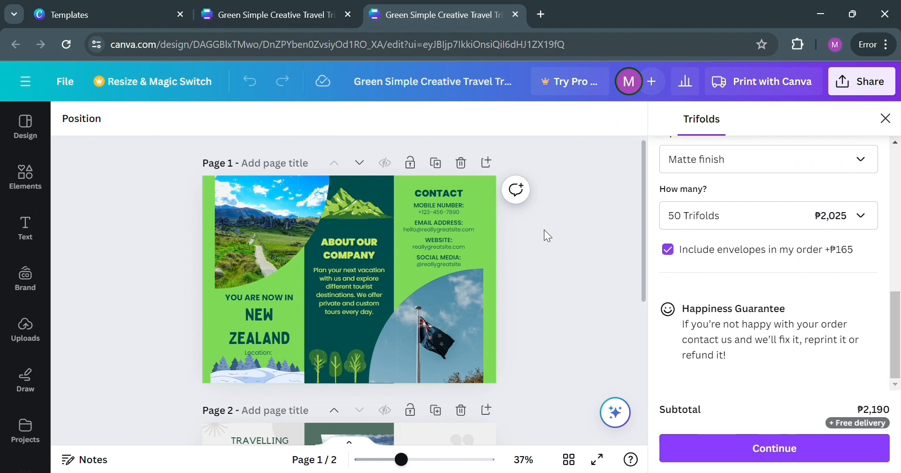
Step: Return to the original brochure design, view the Canva Pro free trial plans, and close the offer without subscribing
{"action": "left_click", "coordinate": [273, 4]}
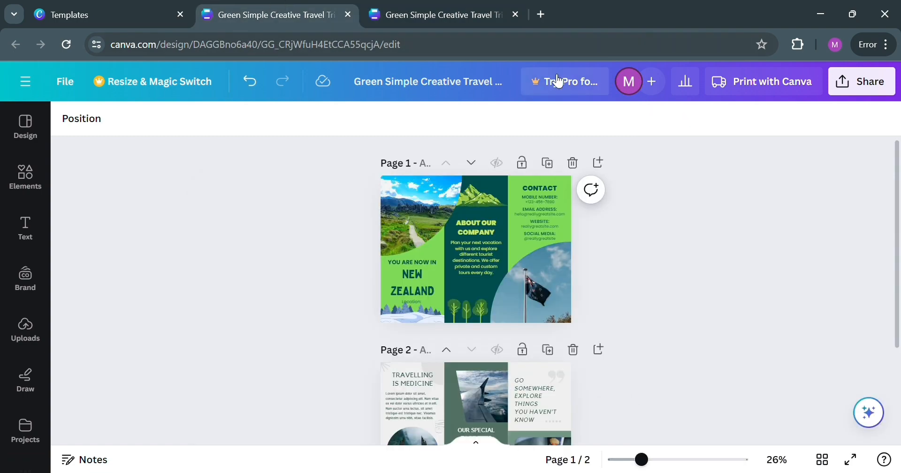
{"action": "left_click", "coordinate": [594, 89]}
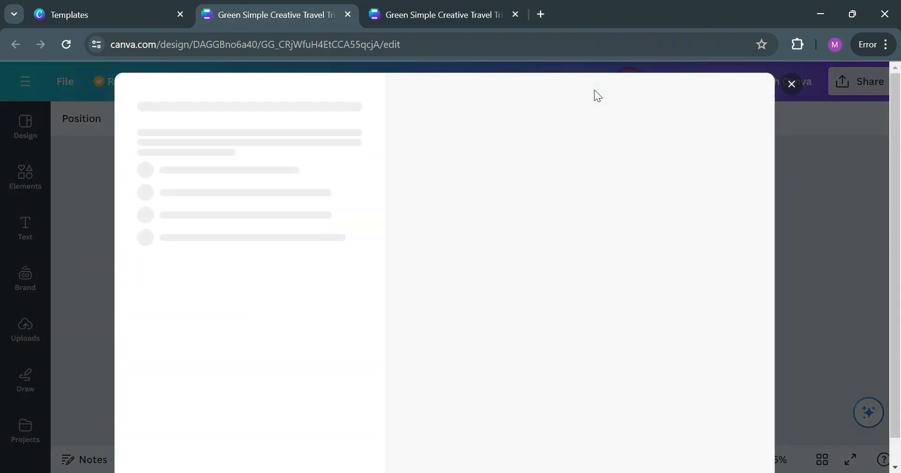
{"action": "left_click", "coordinate": [256, 421]}
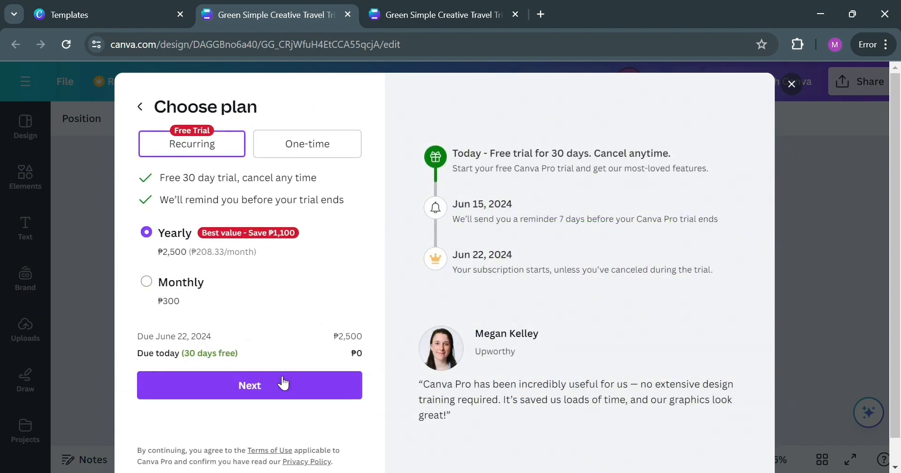
{"action": "scroll", "coordinate": [436, 333], "scroll_direction": "down", "scroll_amount": 1}
{"action": "left_click", "coordinate": [792, 84]}
Step: View page 1 of the brochure up close, and set the zoom to 40% to see the whole page
{"action": "left_click", "coordinate": [697, 459]}
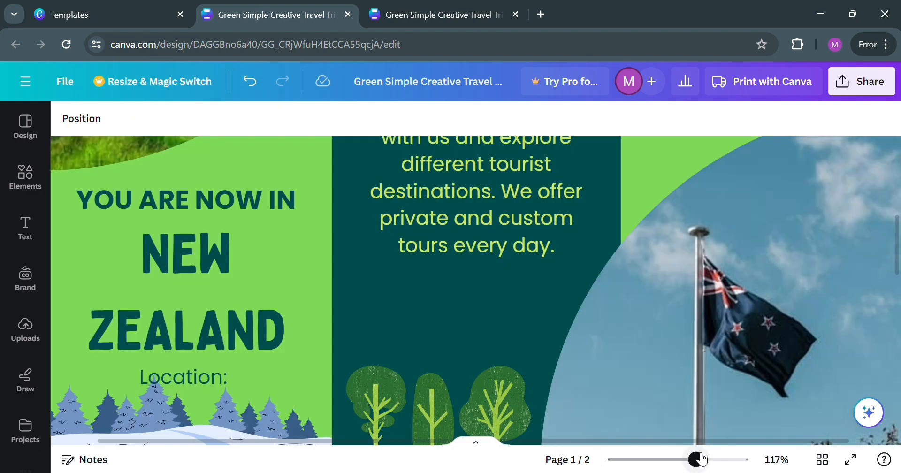
{"action": "scroll", "coordinate": [635, 428], "scroll_direction": "up", "scroll_amount": 5}
{"action": "left_click", "coordinate": [657, 460]}
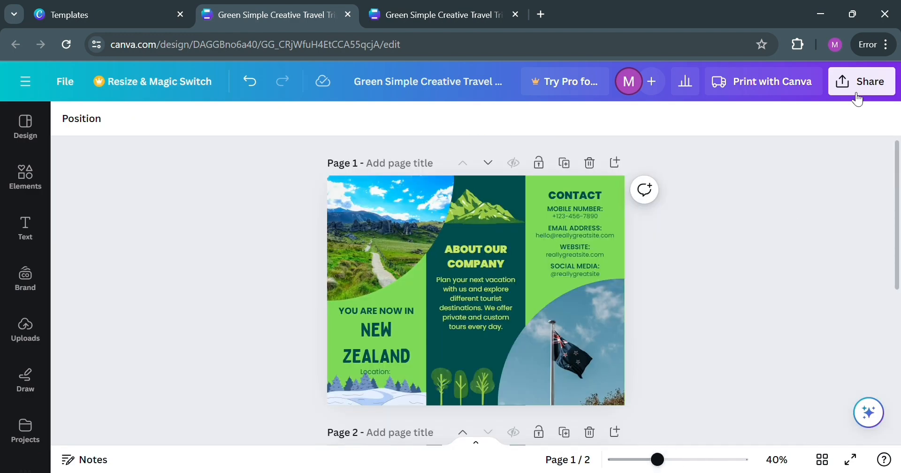